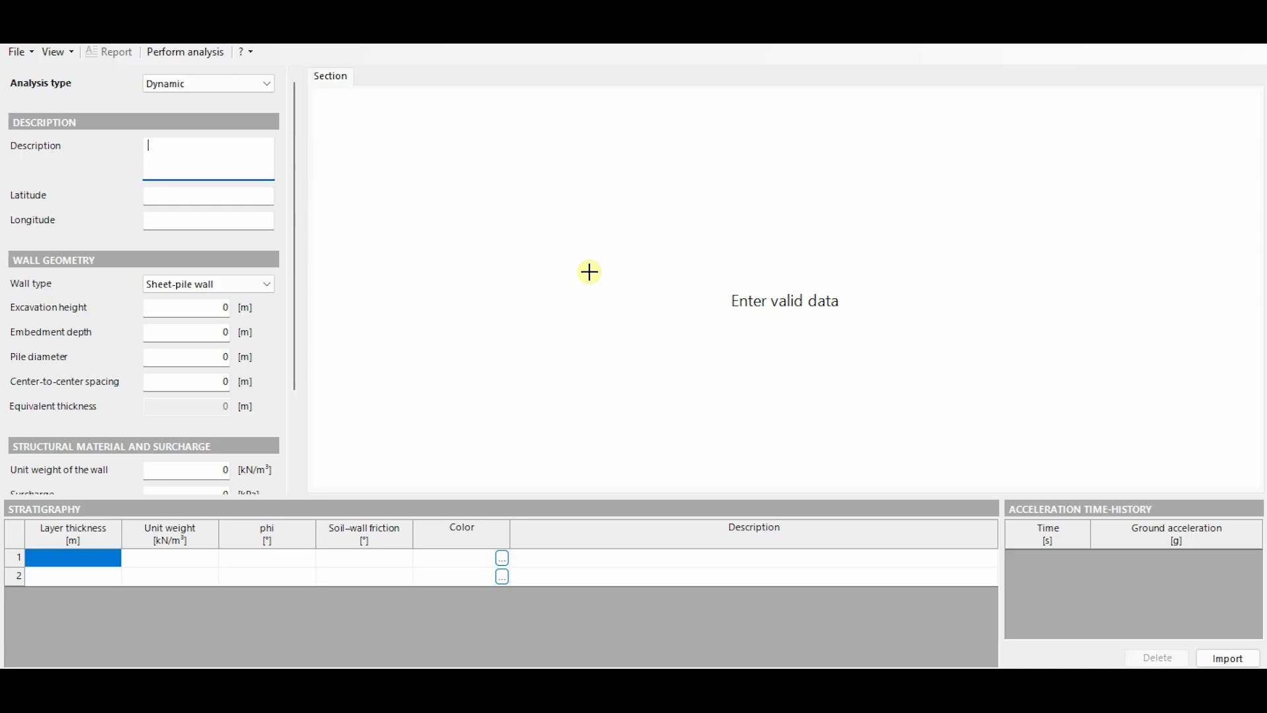
click(589, 272)
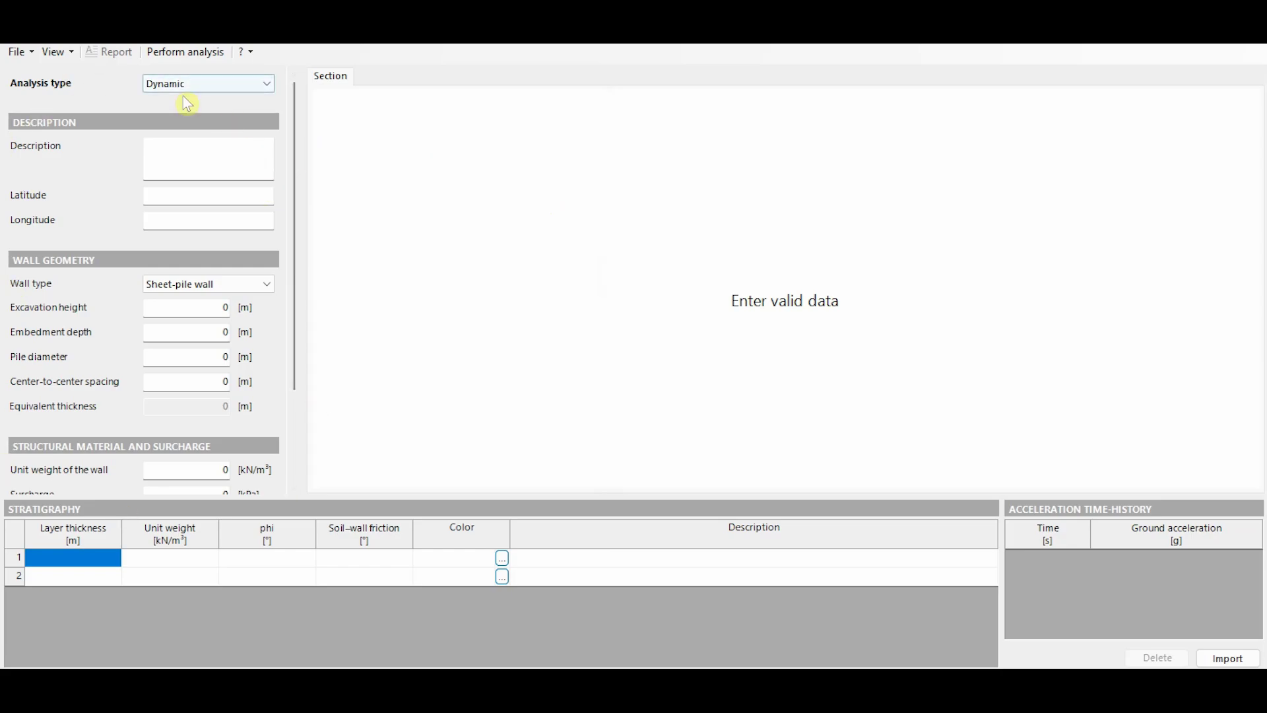
click(257, 88)
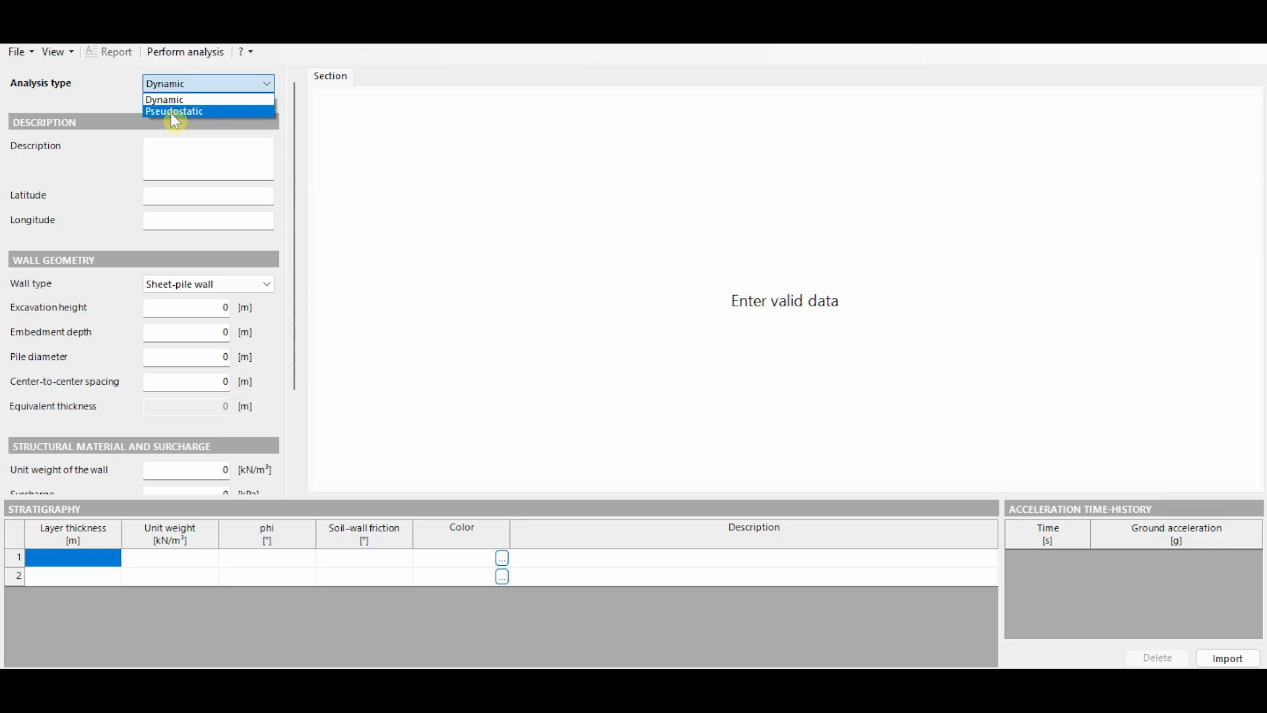
click(225, 99)
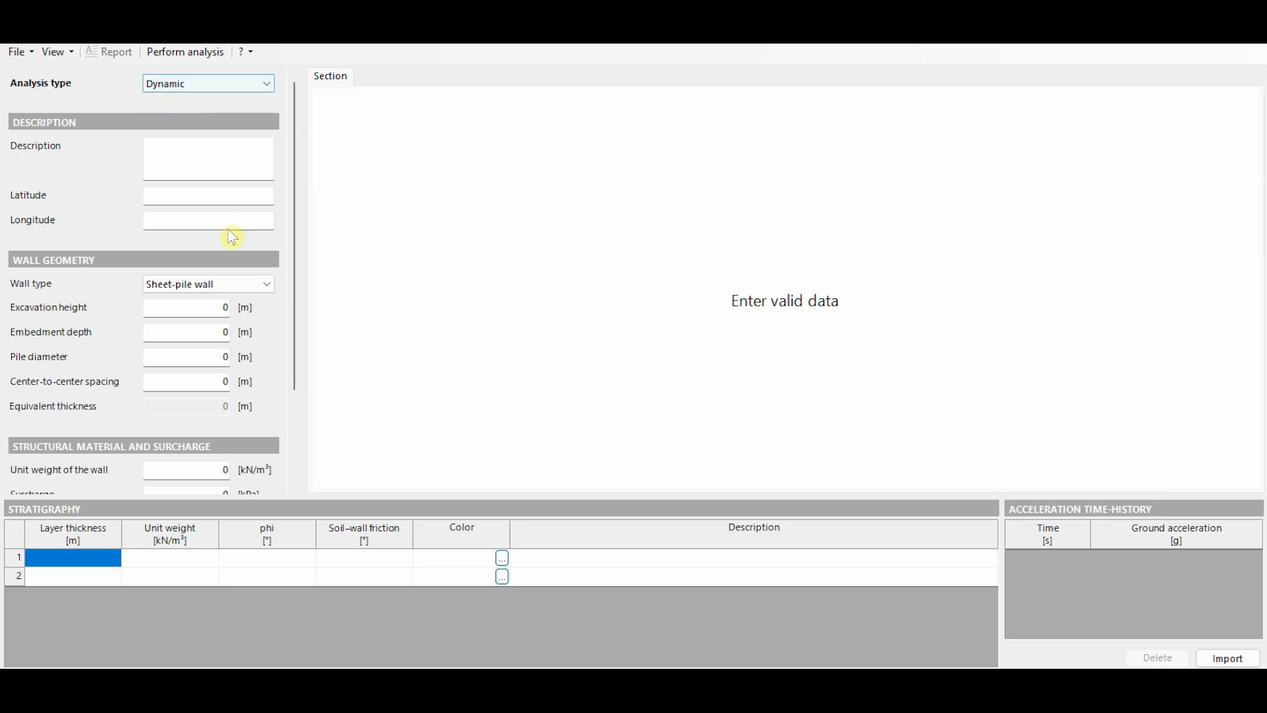
click(259, 284)
Step: Make the wall a Diaphragm wall with 7.20 m excavation height and 7.20 m embedment depth
click(236, 301)
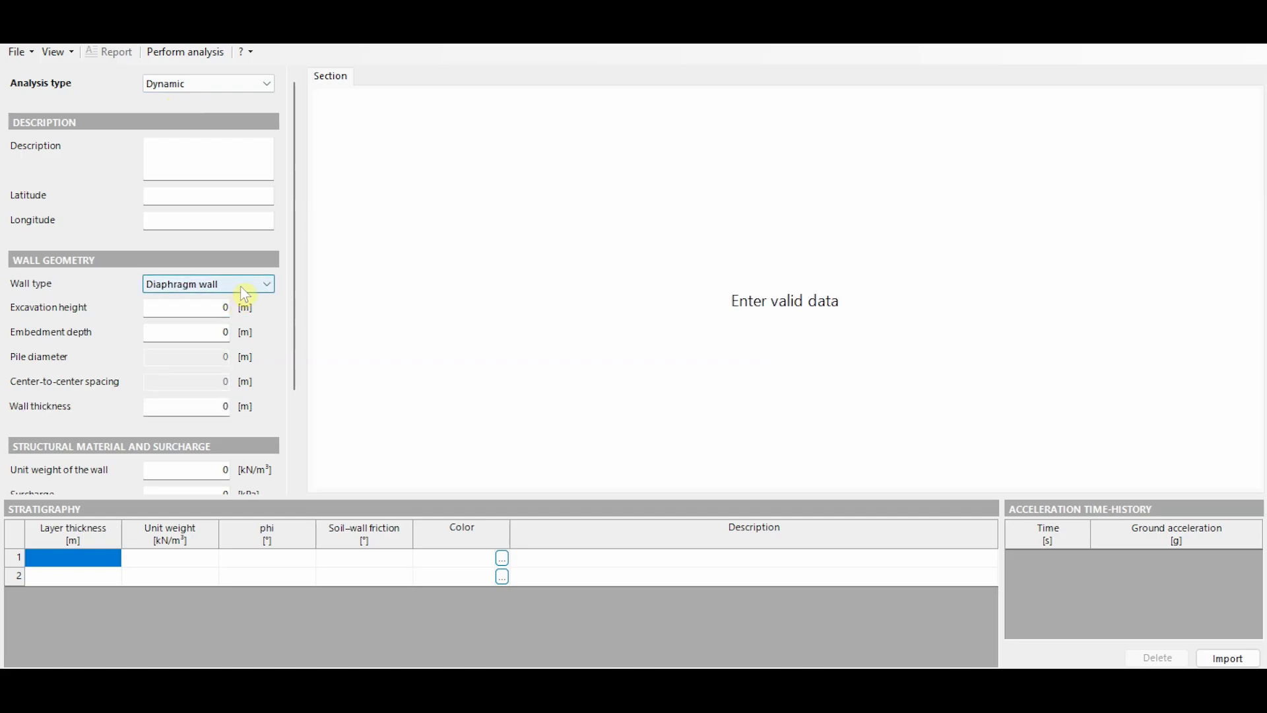
click(211, 308)
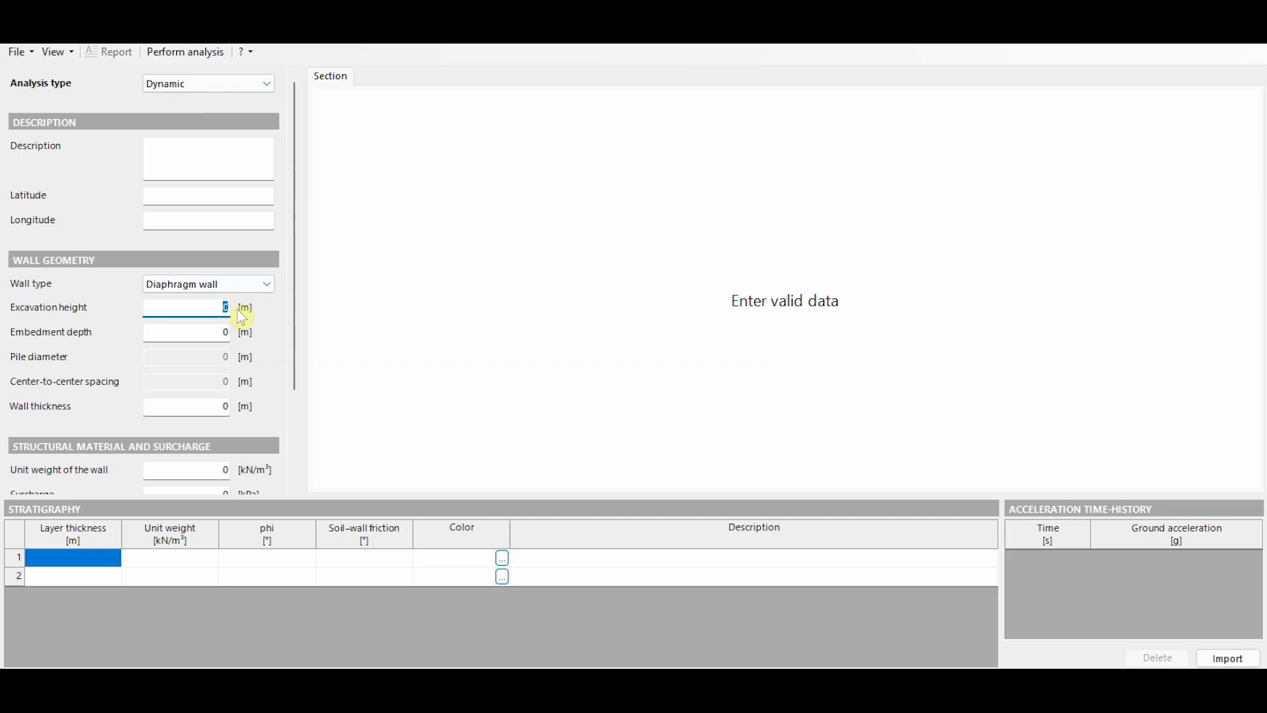
text(7.20)
click(209, 332)
text(7.20)
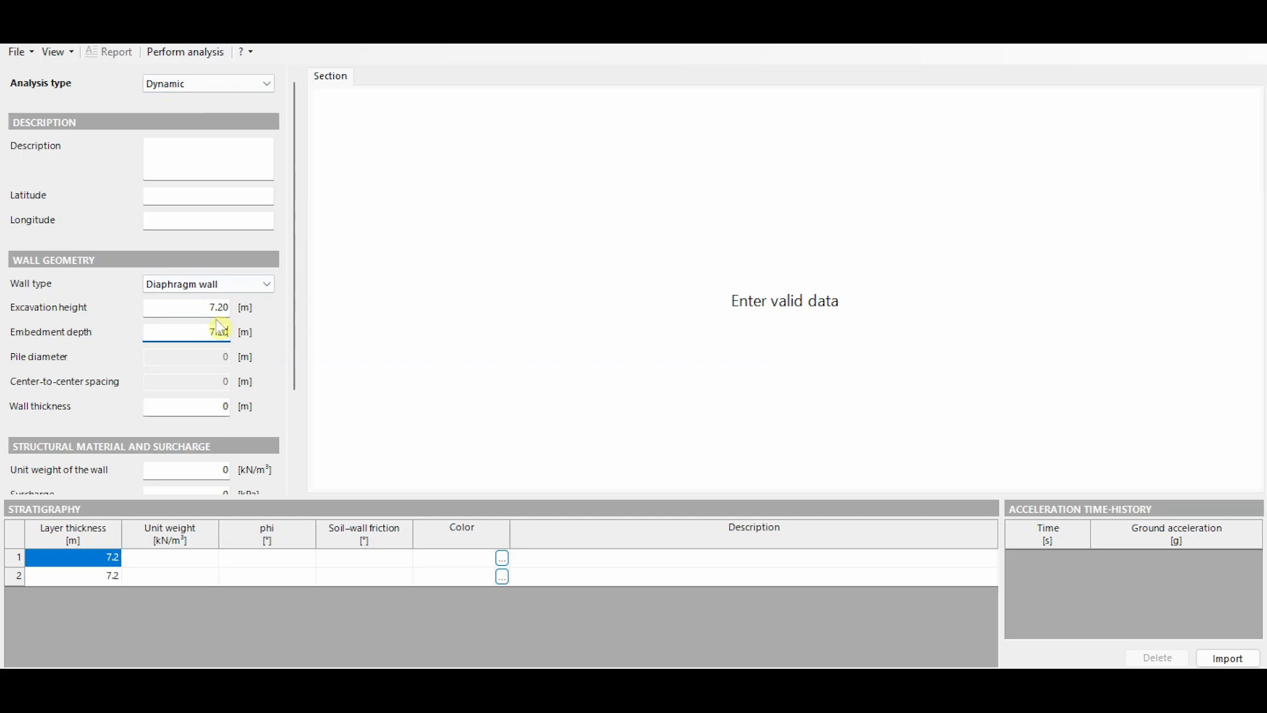
Step: Set the wall thickness to 0.264 m, keeping Diaphragm wall as the wall type
double_click(228, 402)
text(0.264)
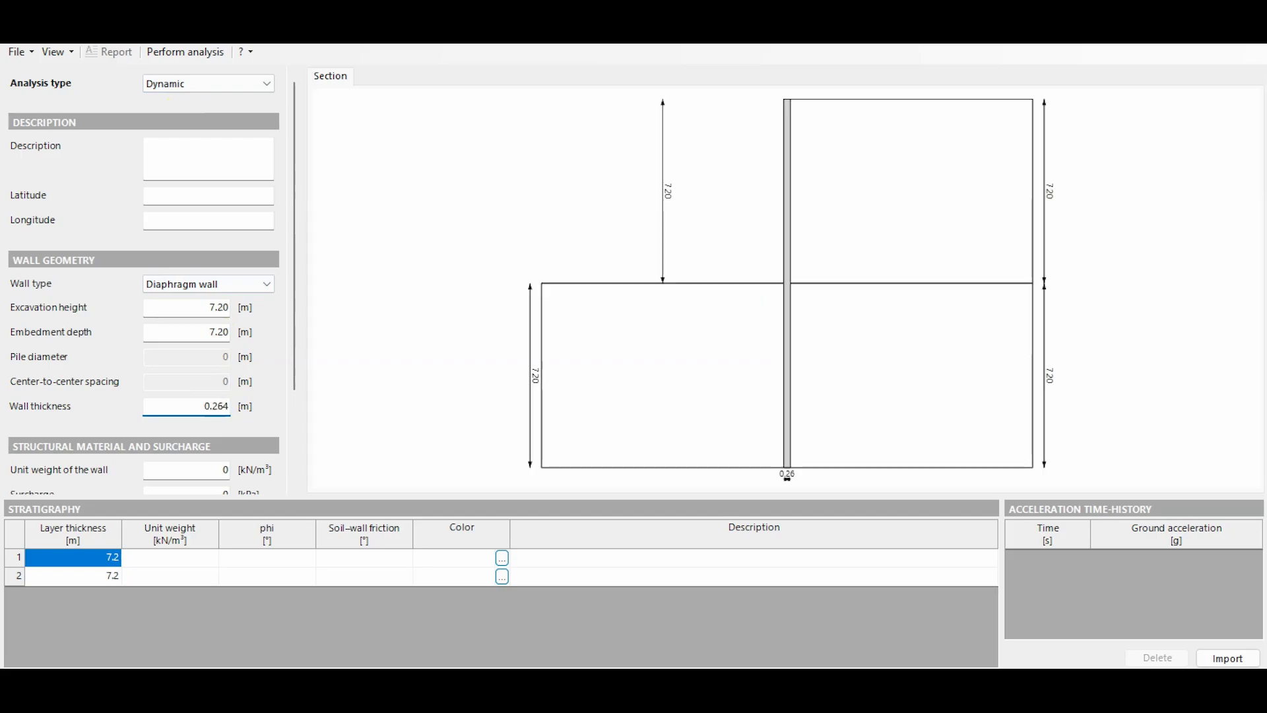
click(268, 286)
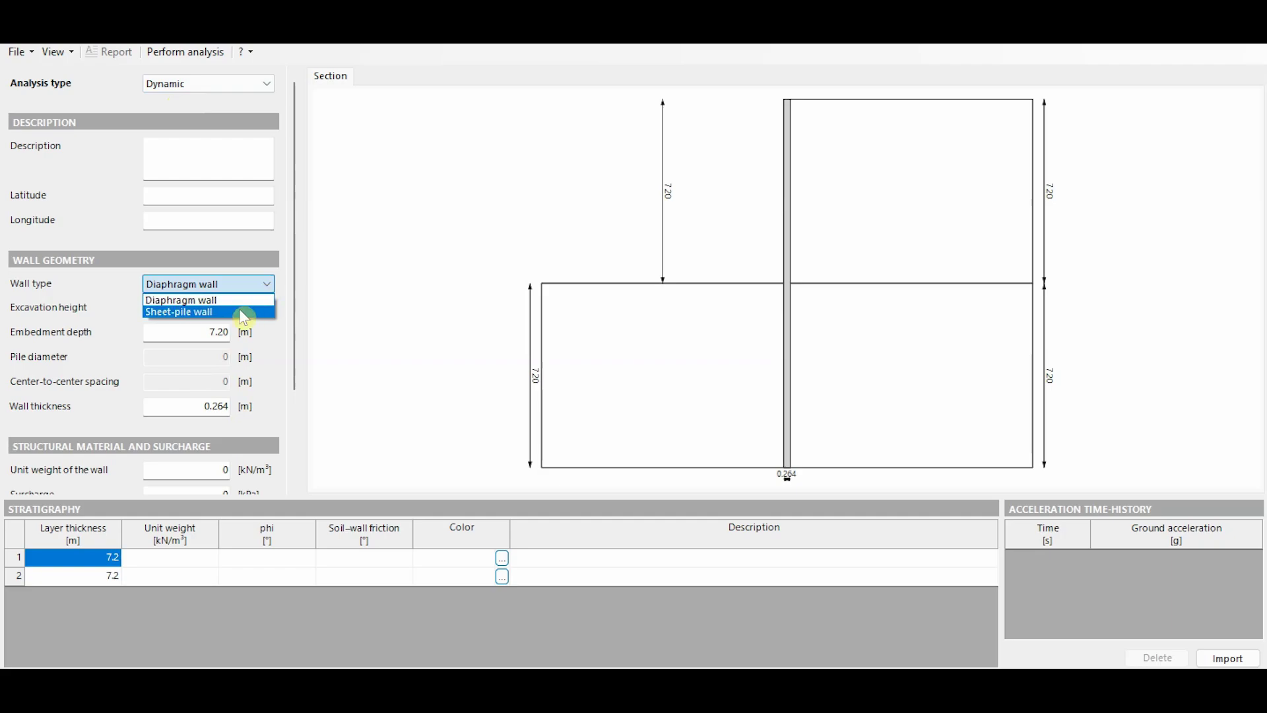
click(103, 307)
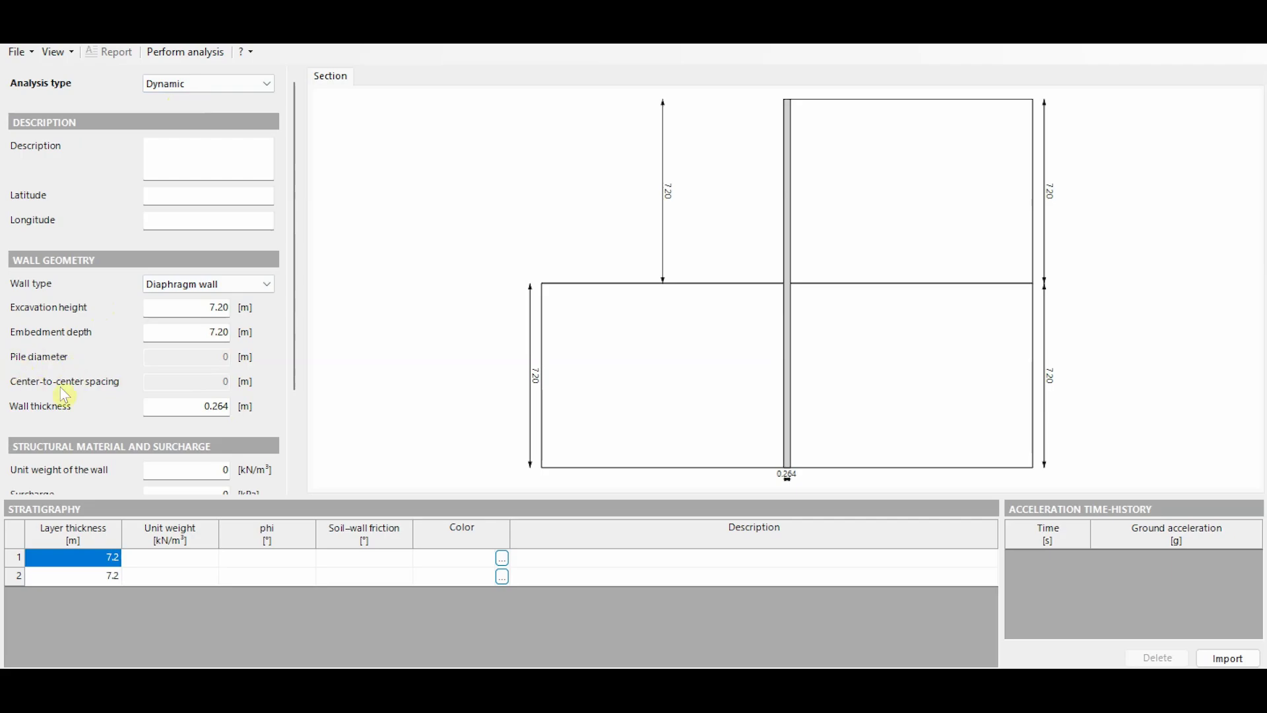
Step: Enter 27 kN/m³ in the Unit weight of the wall field
drag(297, 298, 291, 370)
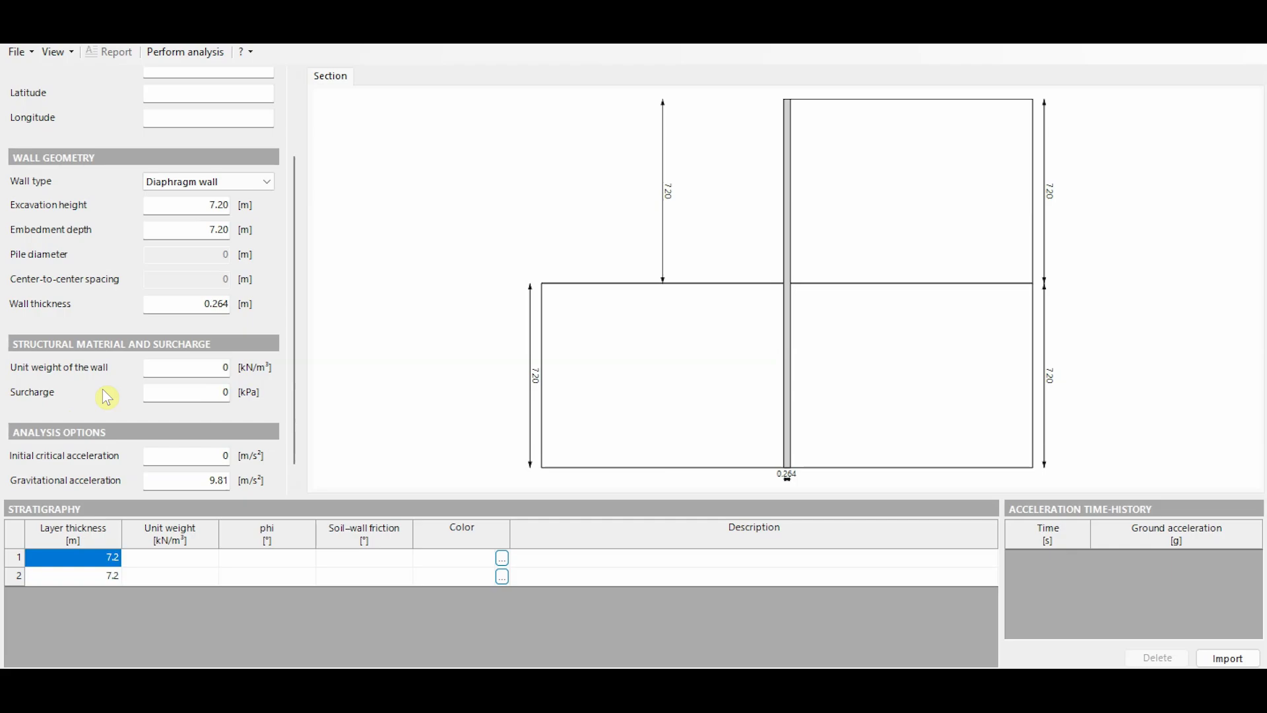
scroll(294, 308, down, 1)
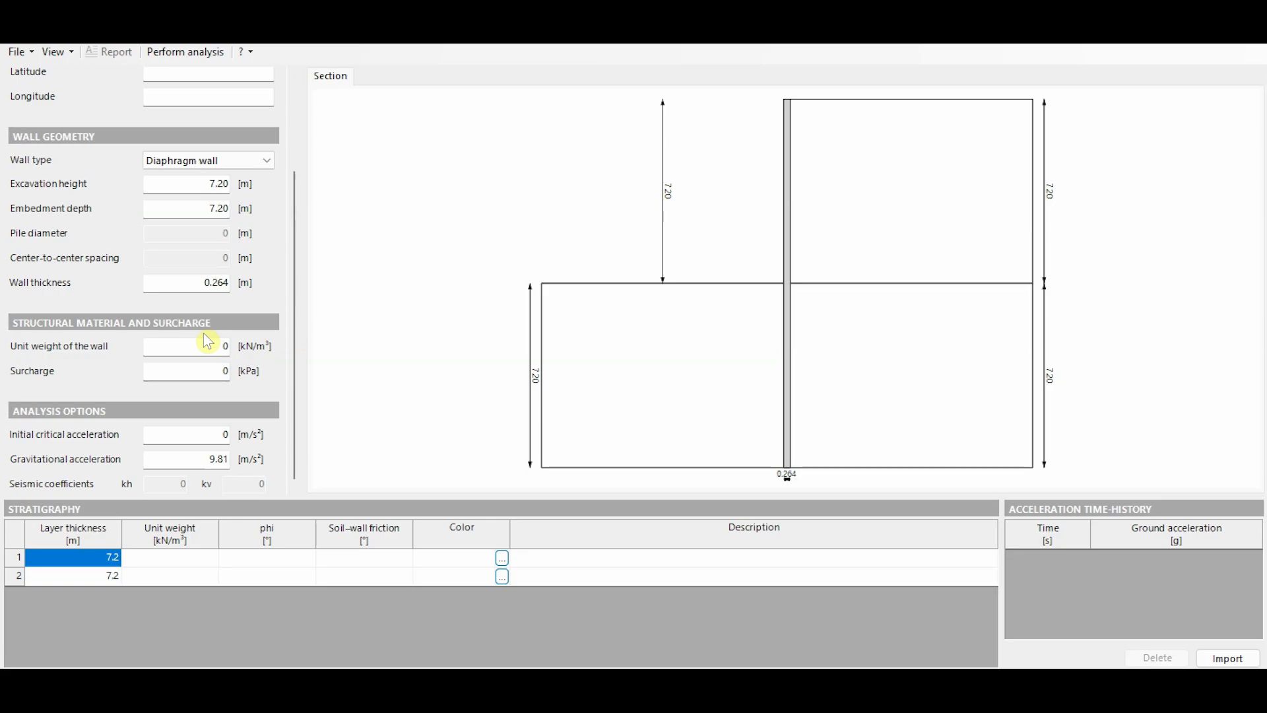
click(226, 346)
text(27)
Step: Commit the wall unit weight and set Initial critical acceleration to 1.5 m/s²
click(173, 457)
click(202, 433)
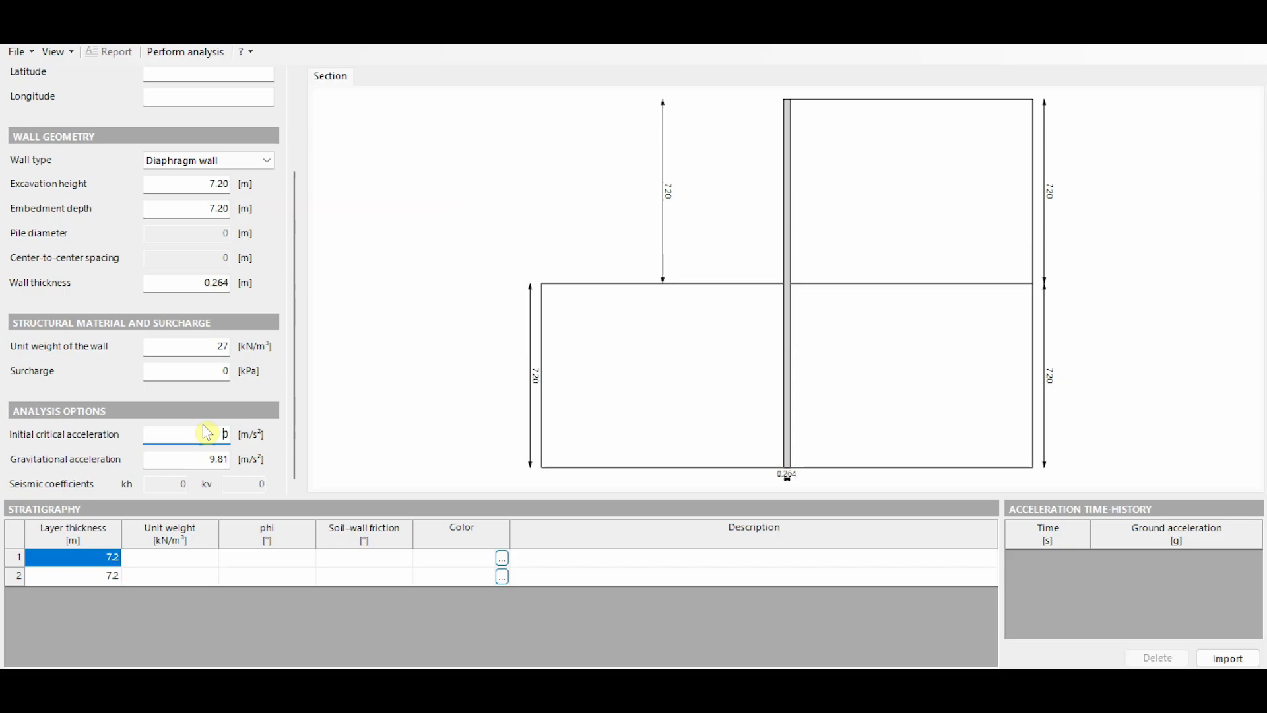
double_click(227, 436)
text(1.5)
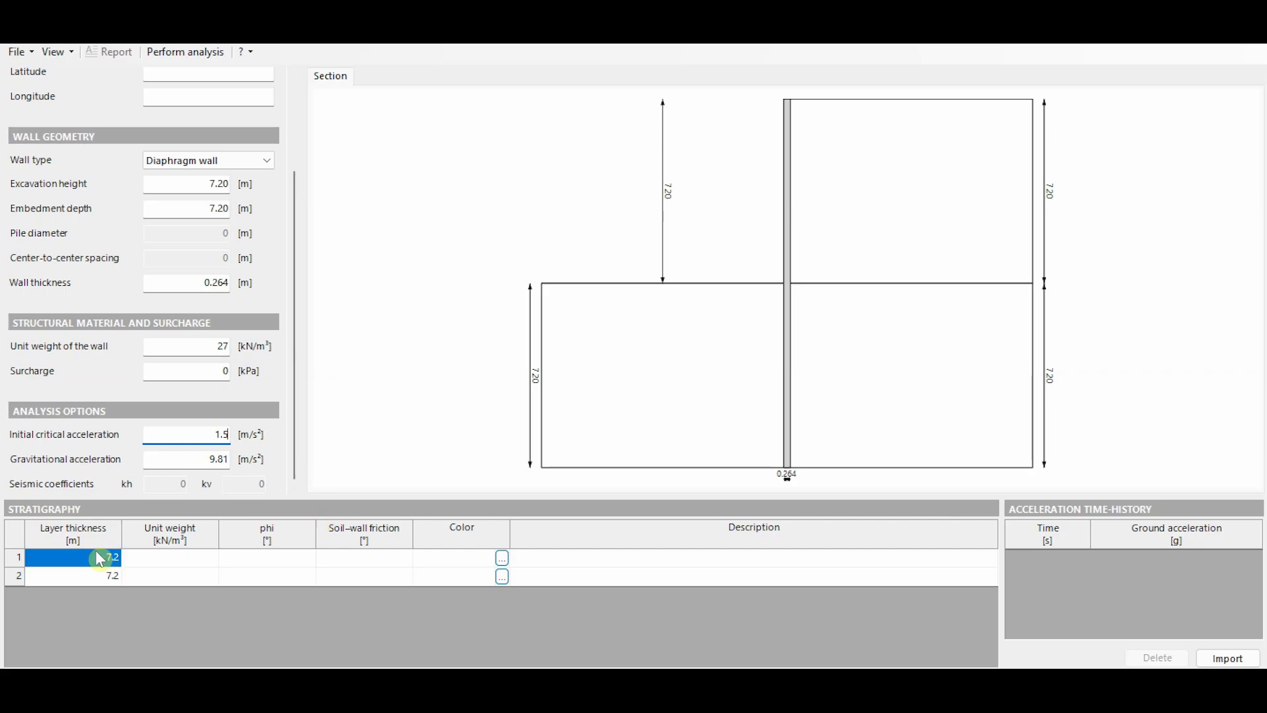
Step: Give both Stratigraphy layers unit weight 16.4, phi 34 and soil–wall friction 12
click(200, 562)
text(16.4)
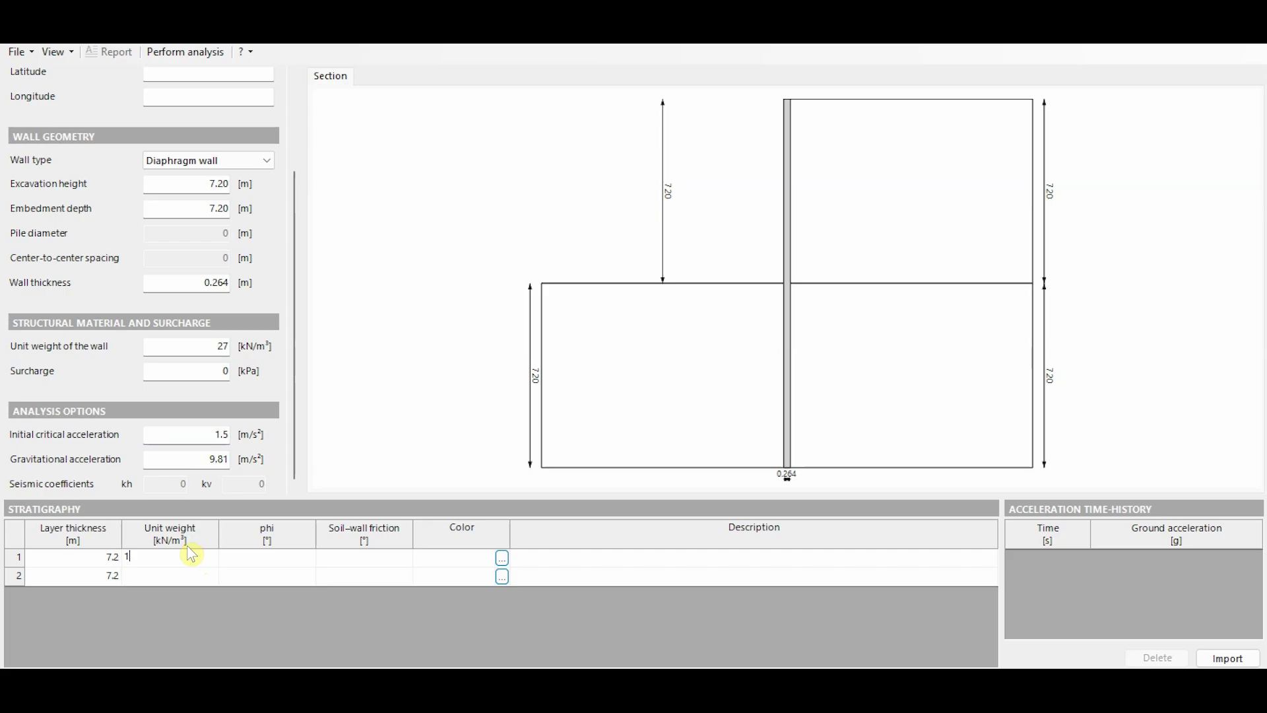
key(Return)
text(16.4)
key(Return)
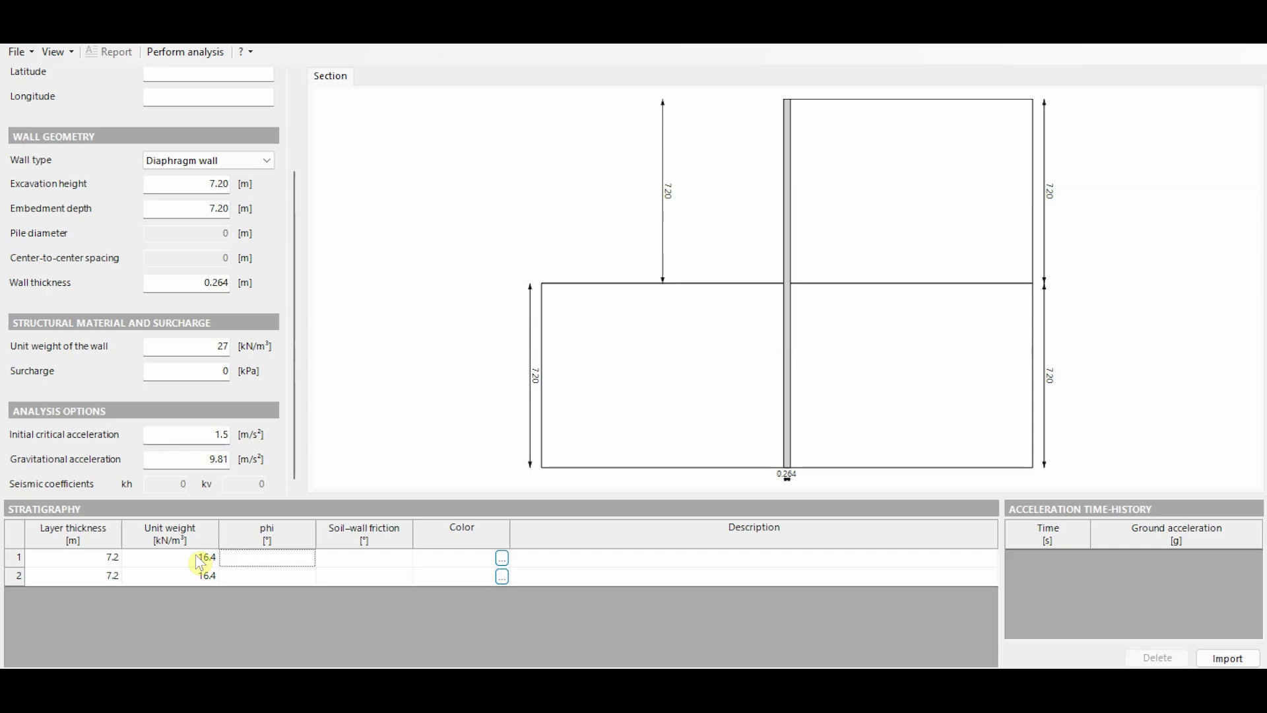
text(34)
key(Return)
text(3)
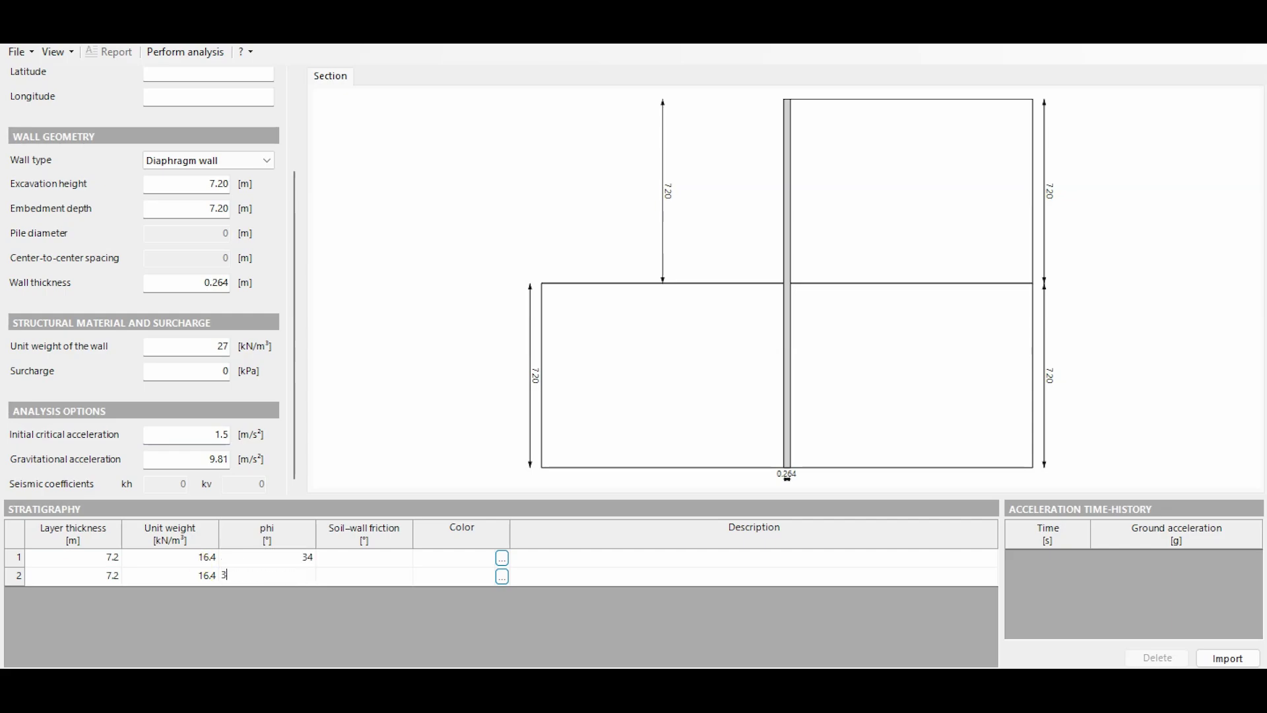
text(4)
key(Return)
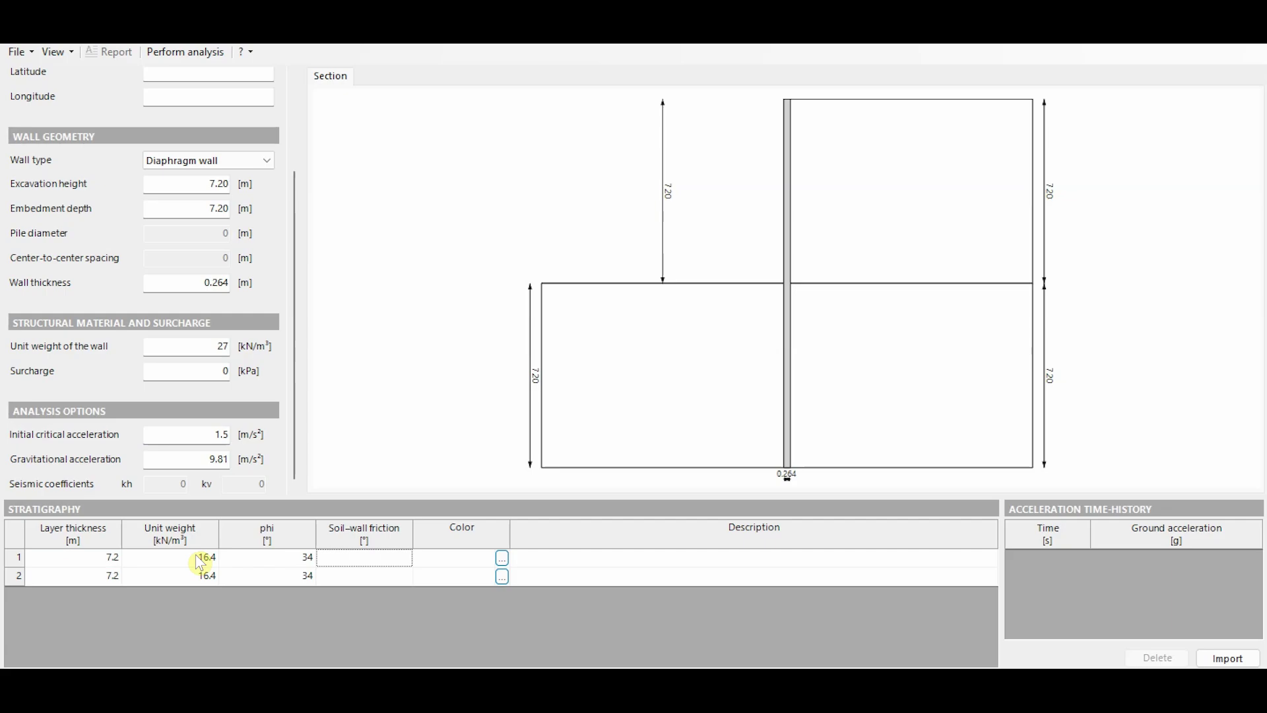
text(12)
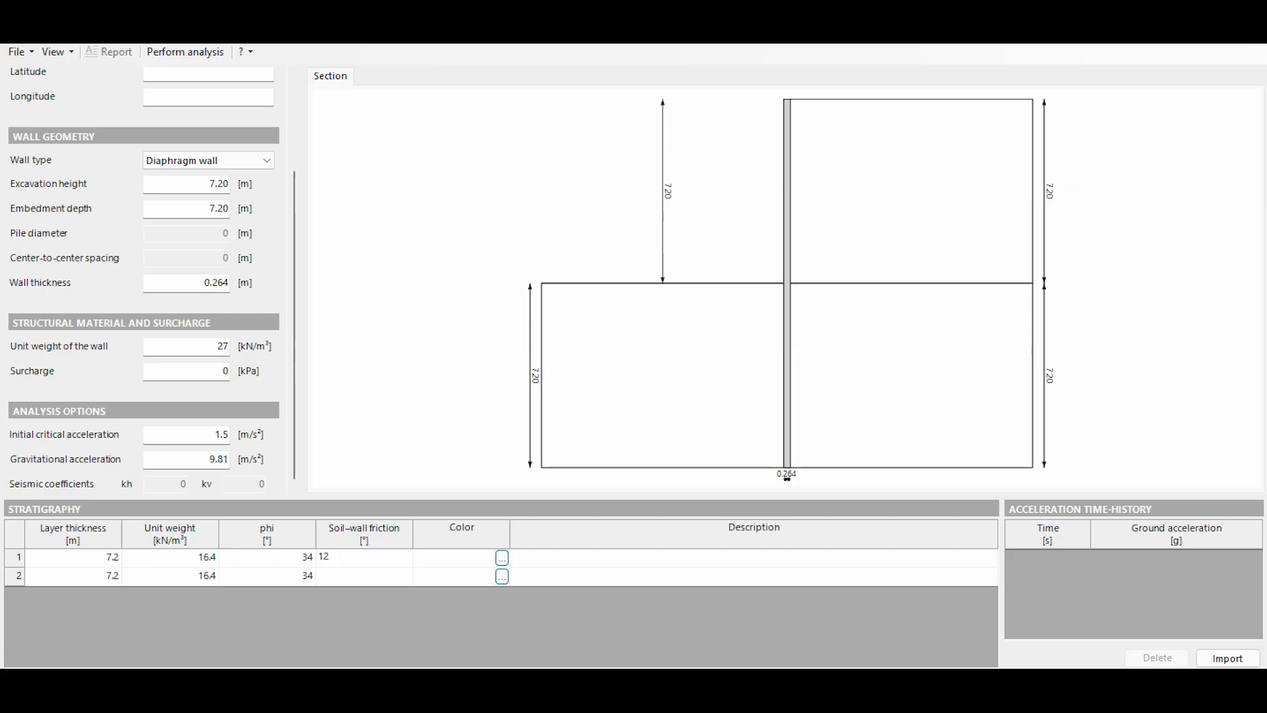
key(Return)
text(12)
Step: Colour both soil layers brown
click(502, 557)
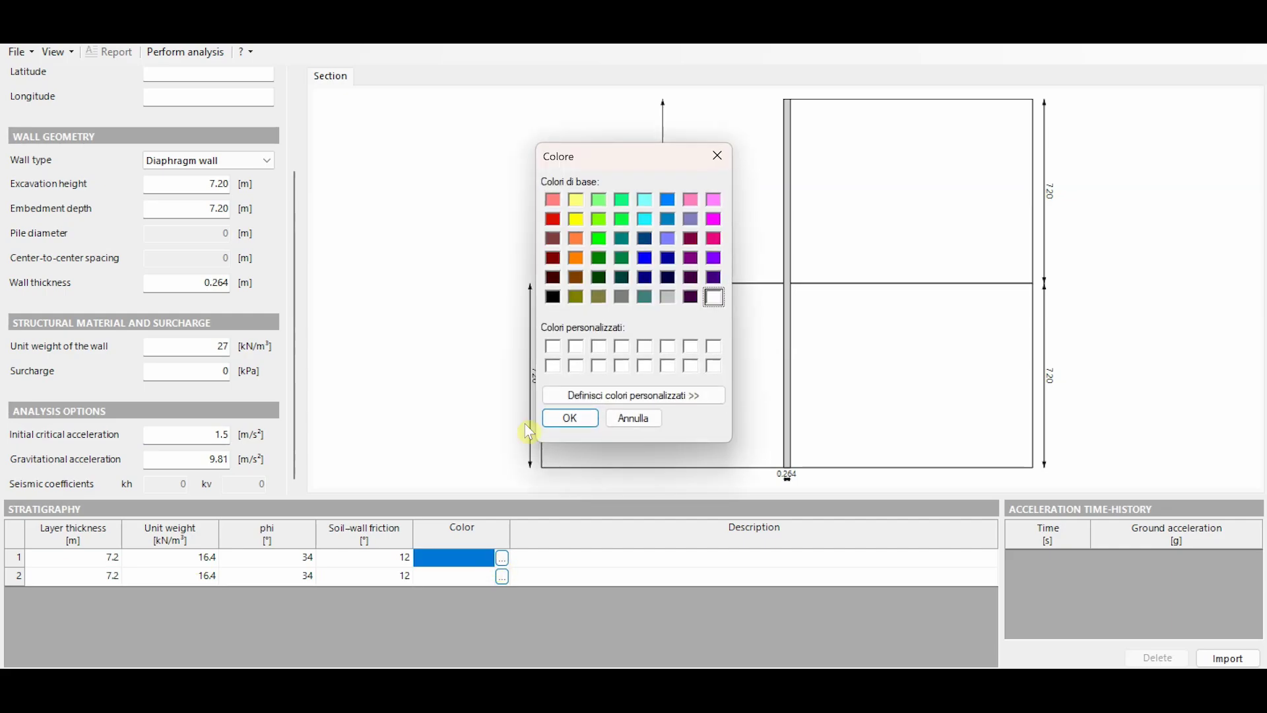
click(576, 278)
click(579, 419)
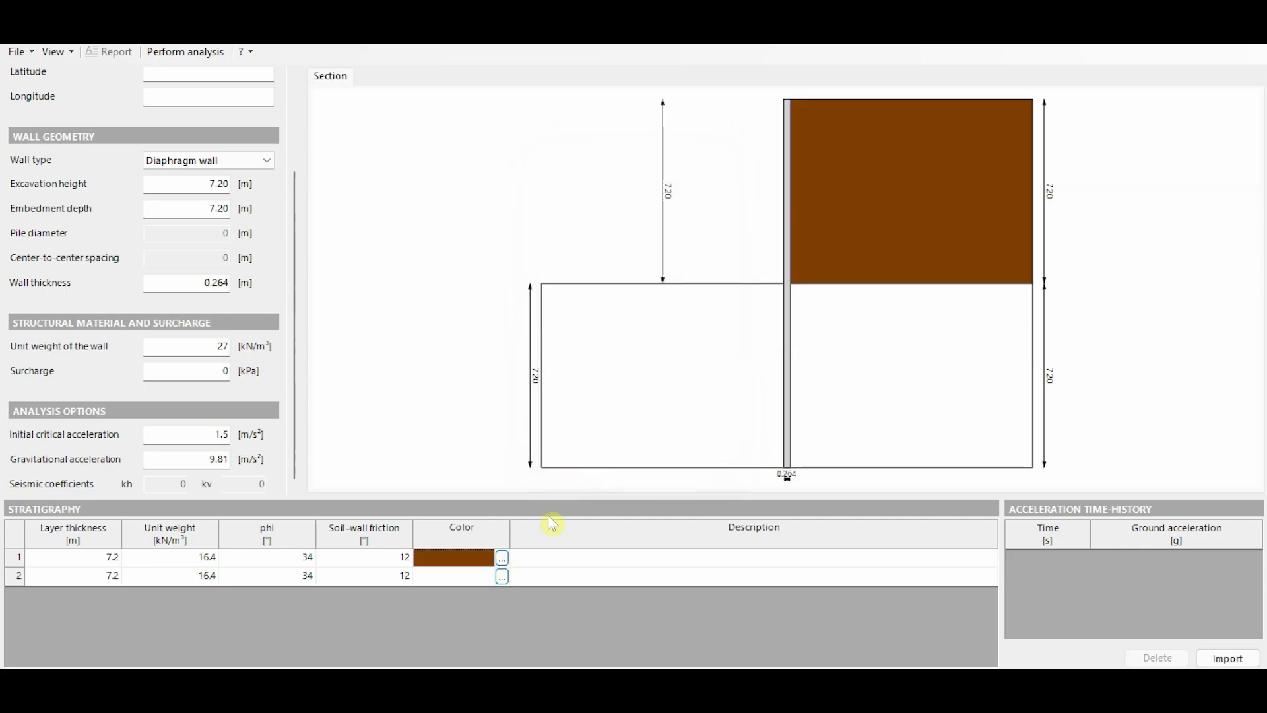
click(503, 578)
click(576, 278)
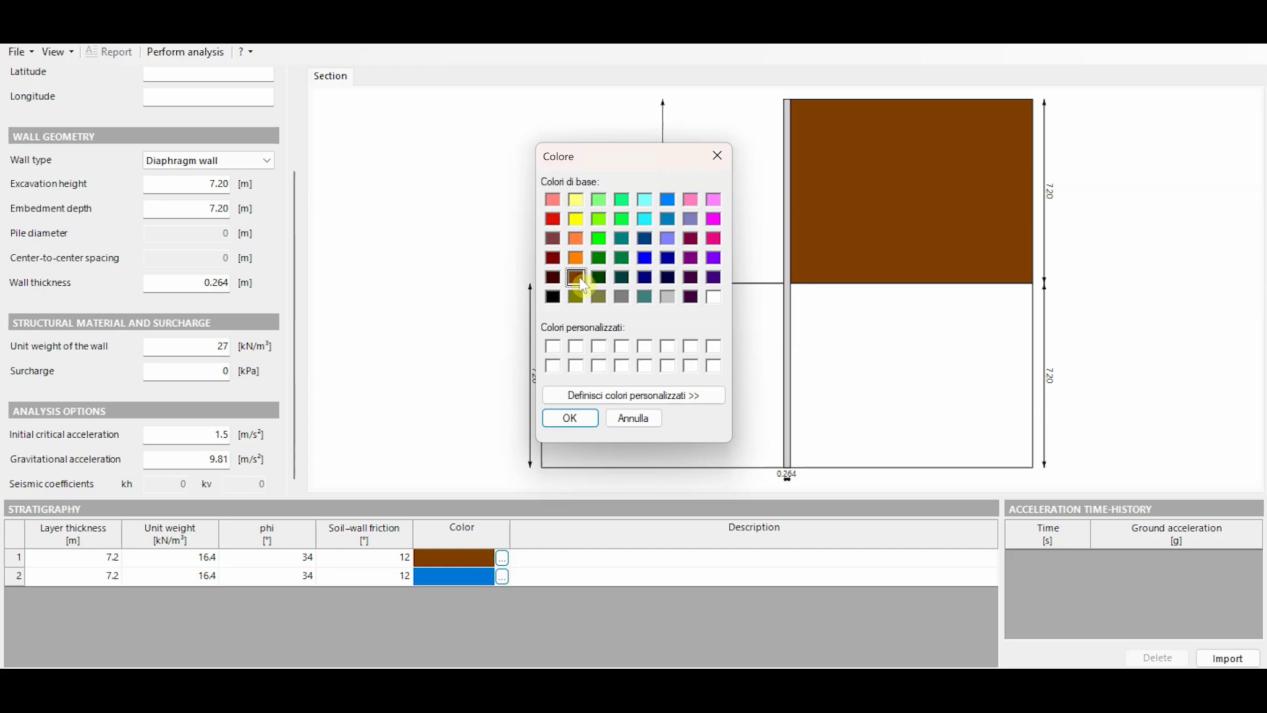
click(572, 419)
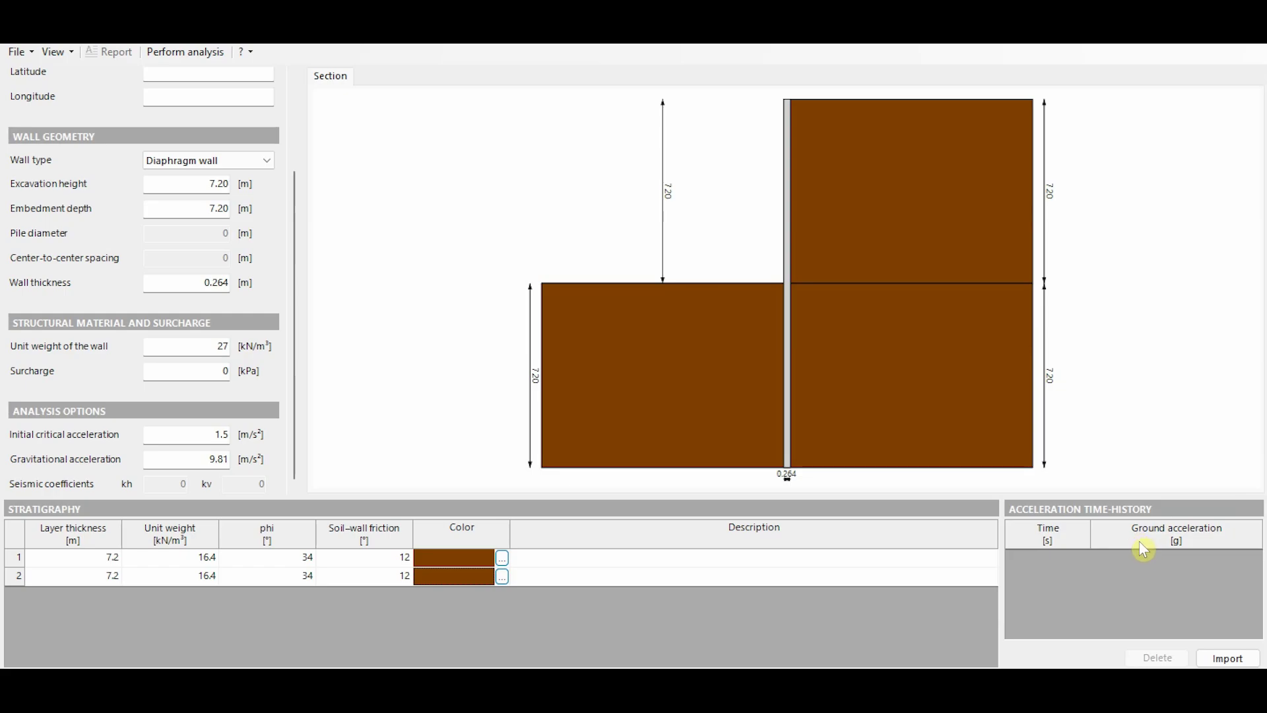
Step: Import the MZ EQ2 record from the EQ2 folder as accelerations only, entering its time step
click(1240, 659)
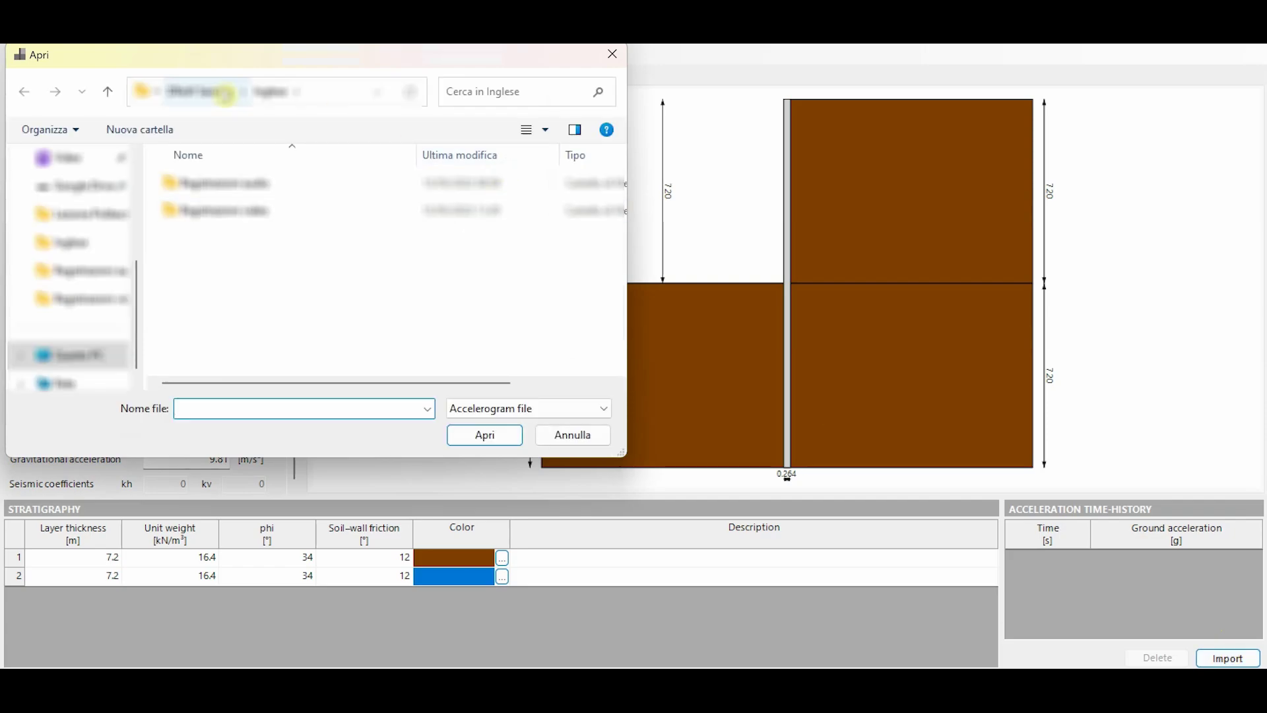
click(224, 95)
double_click(221, 212)
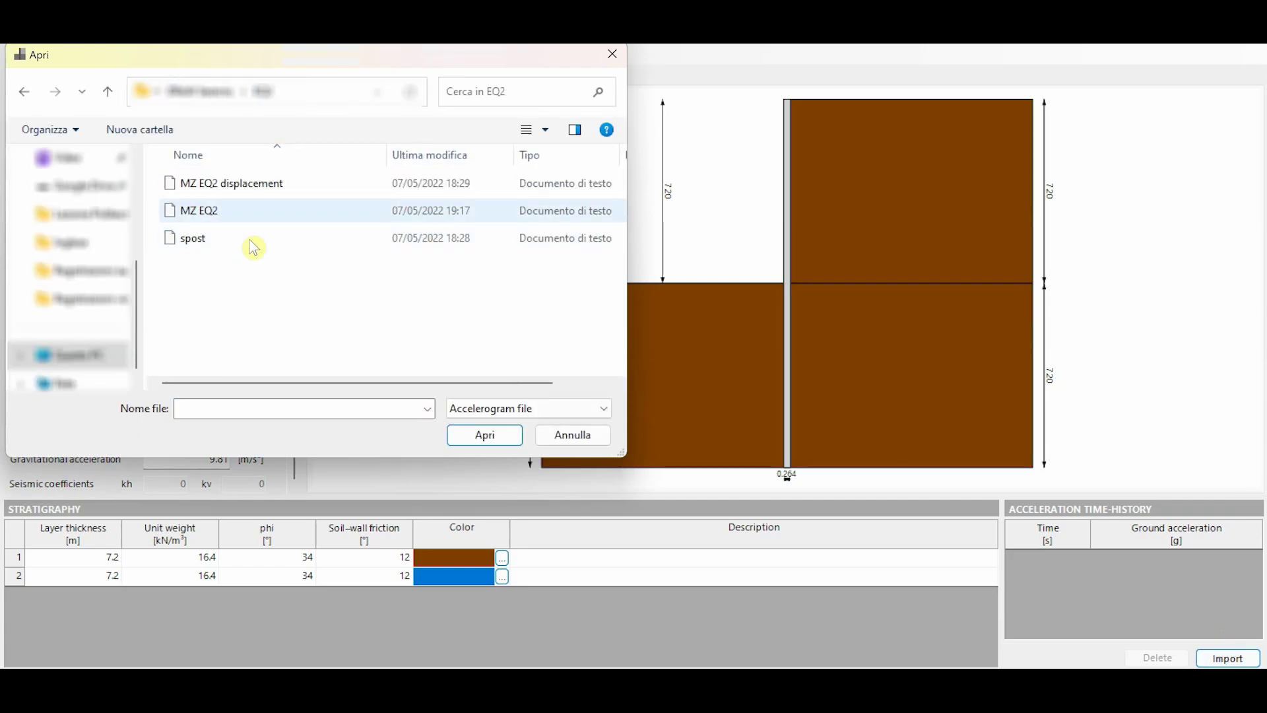
click(235, 210)
click(488, 438)
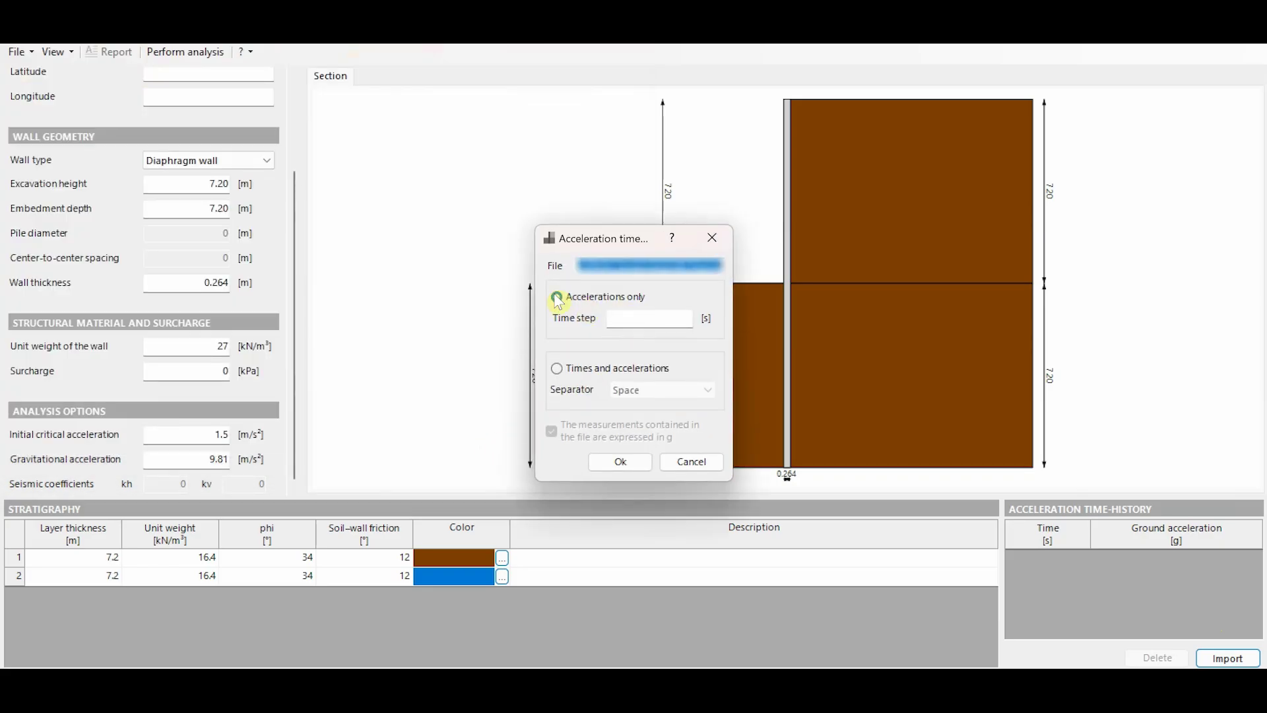
click(558, 299)
click(644, 318)
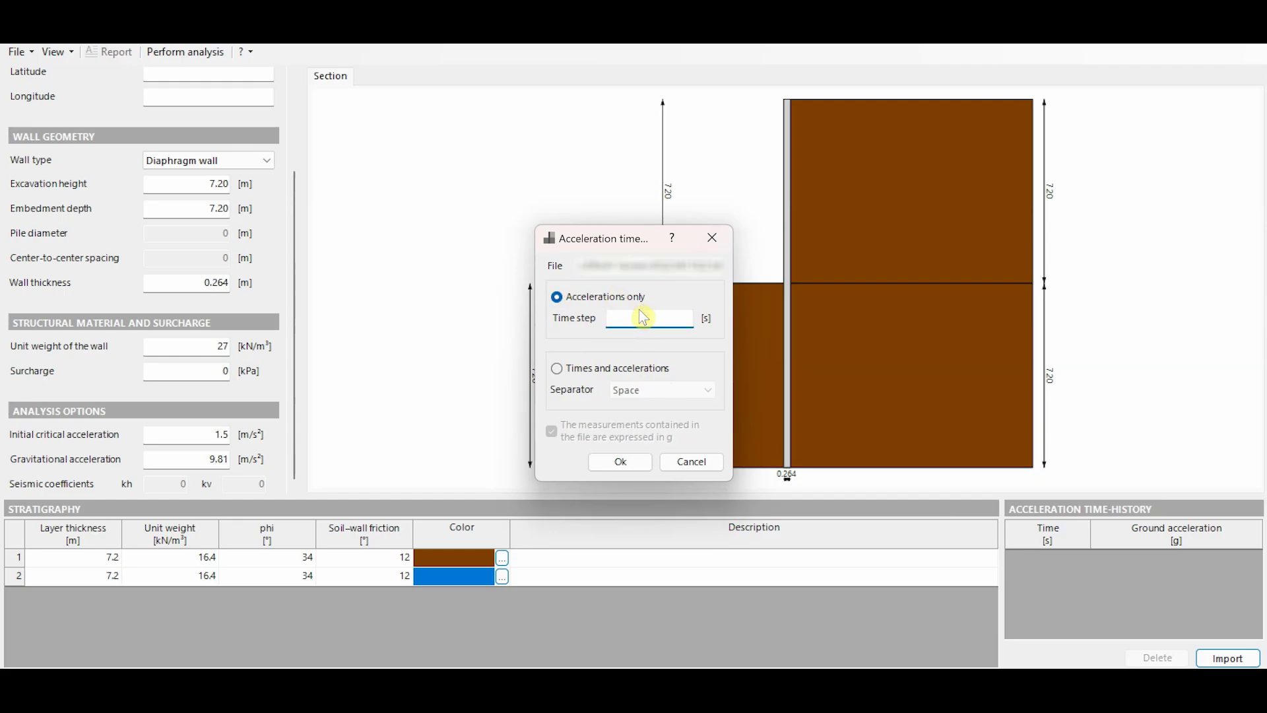
text(0.005)
click(620, 461)
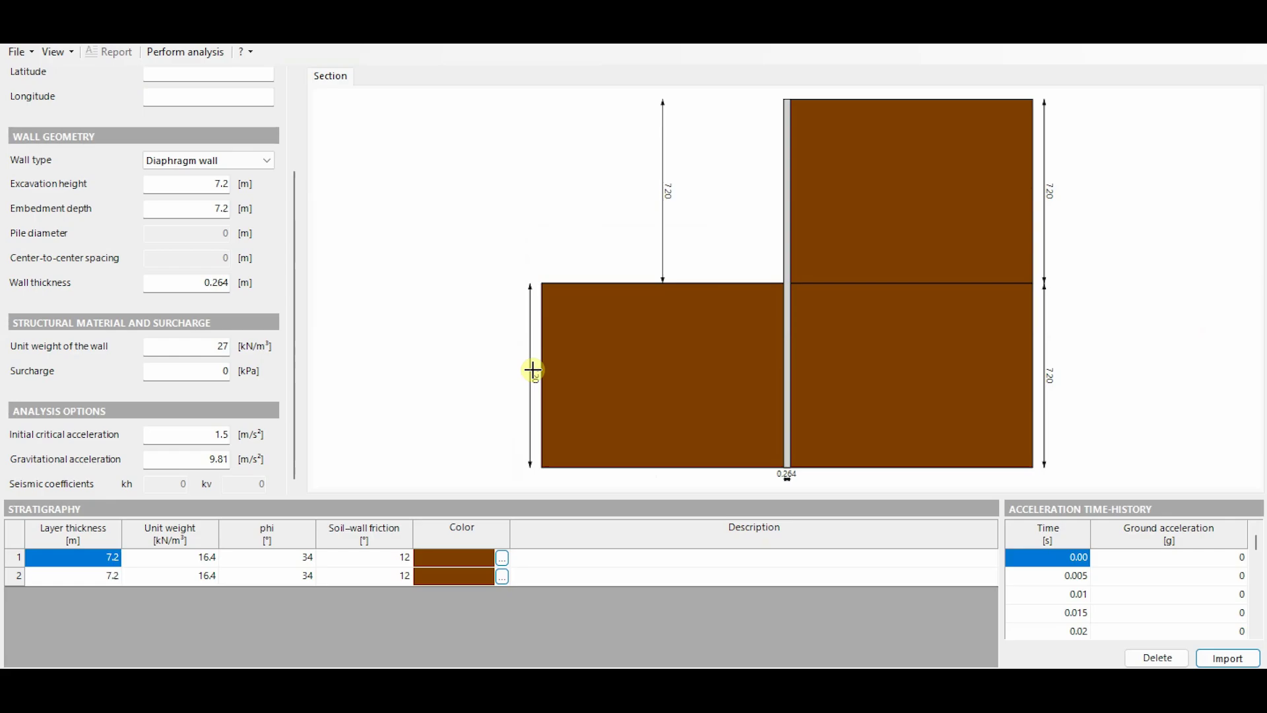
Step: Run the dynamic analysis and scrub the time marker to view the wall's response
click(198, 52)
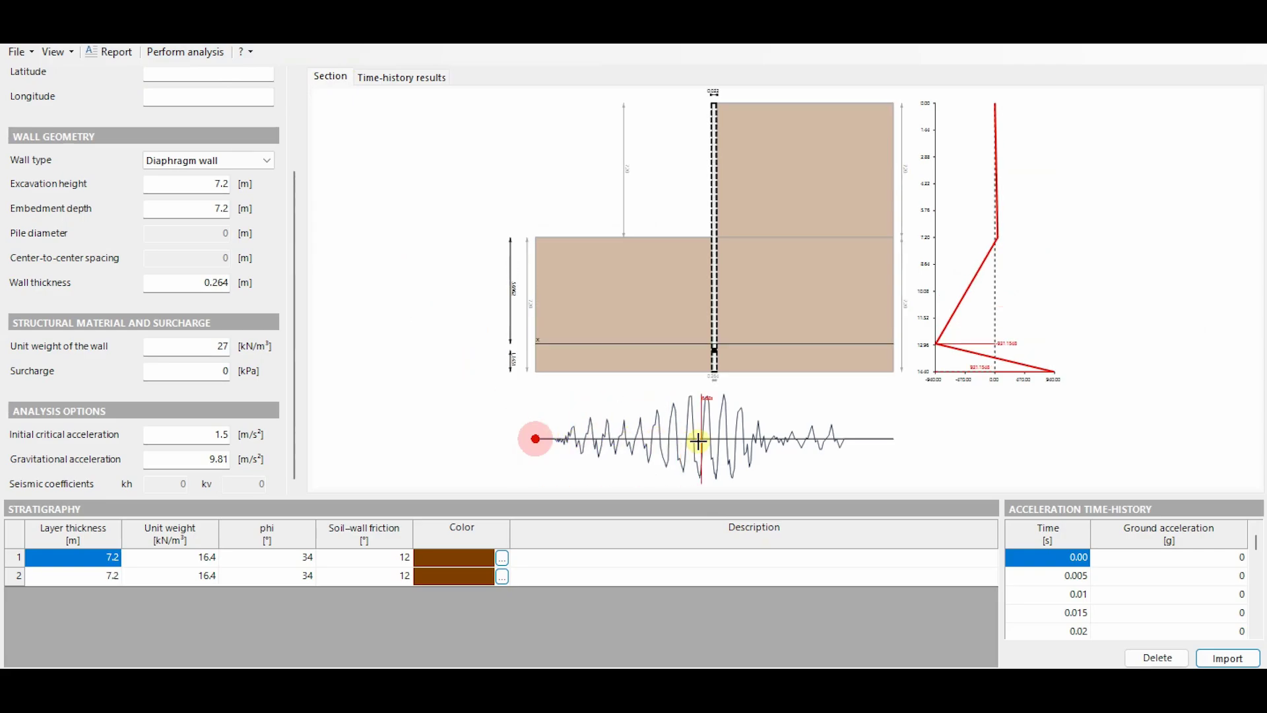
click(668, 446)
drag(693, 447, 748, 441)
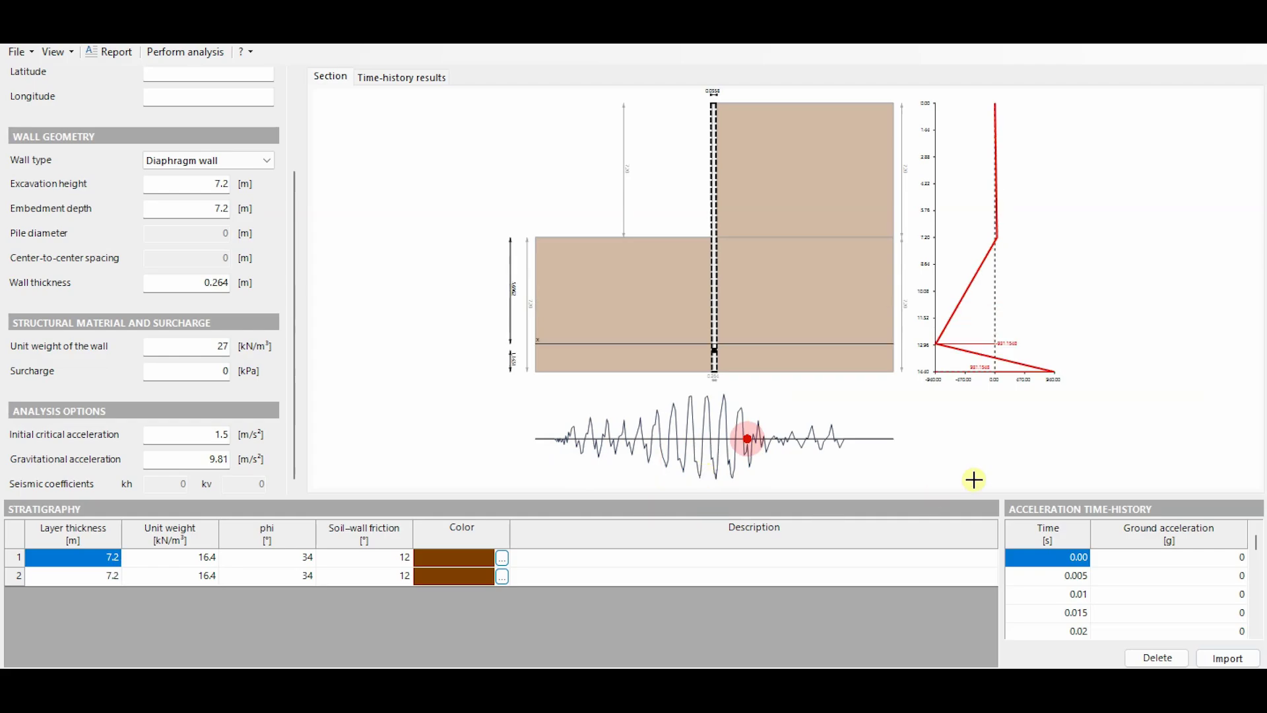
click(703, 449)
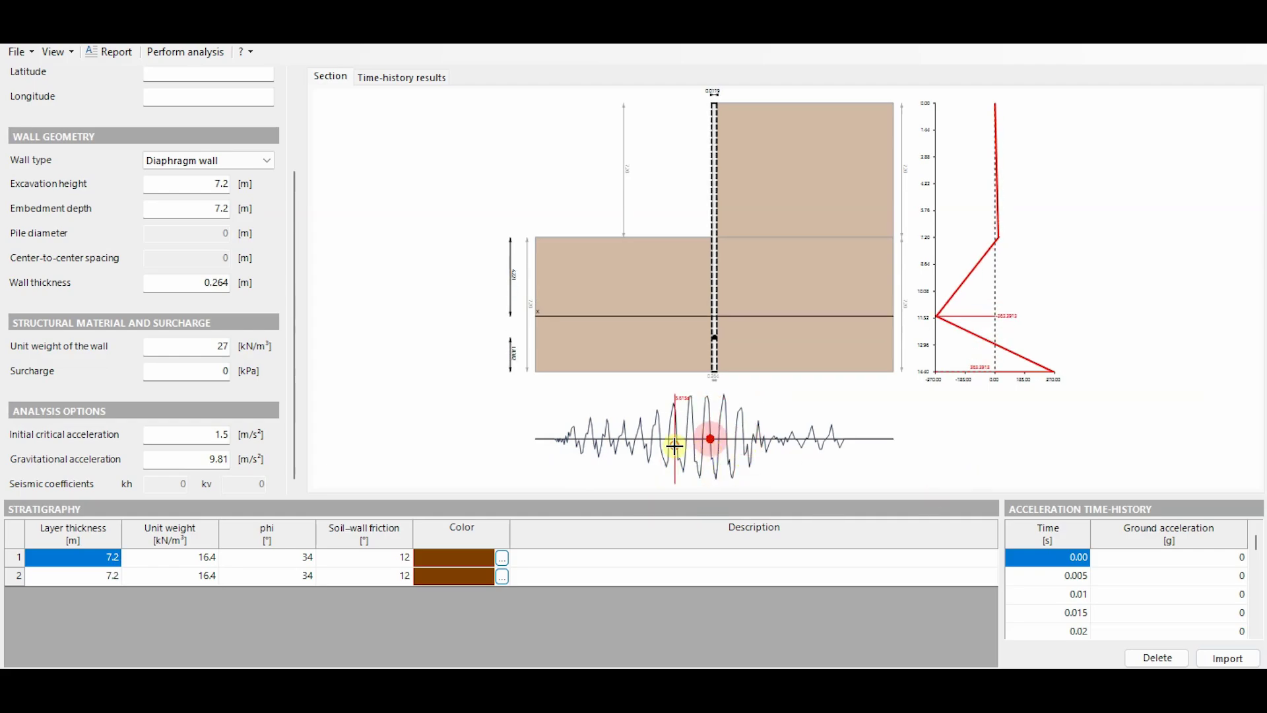
mouse_move(679, 444)
mouse_down()
mouse_move(640, 444)
mouse_move(707, 435)
mouse_move(681, 435)
mouse_up()
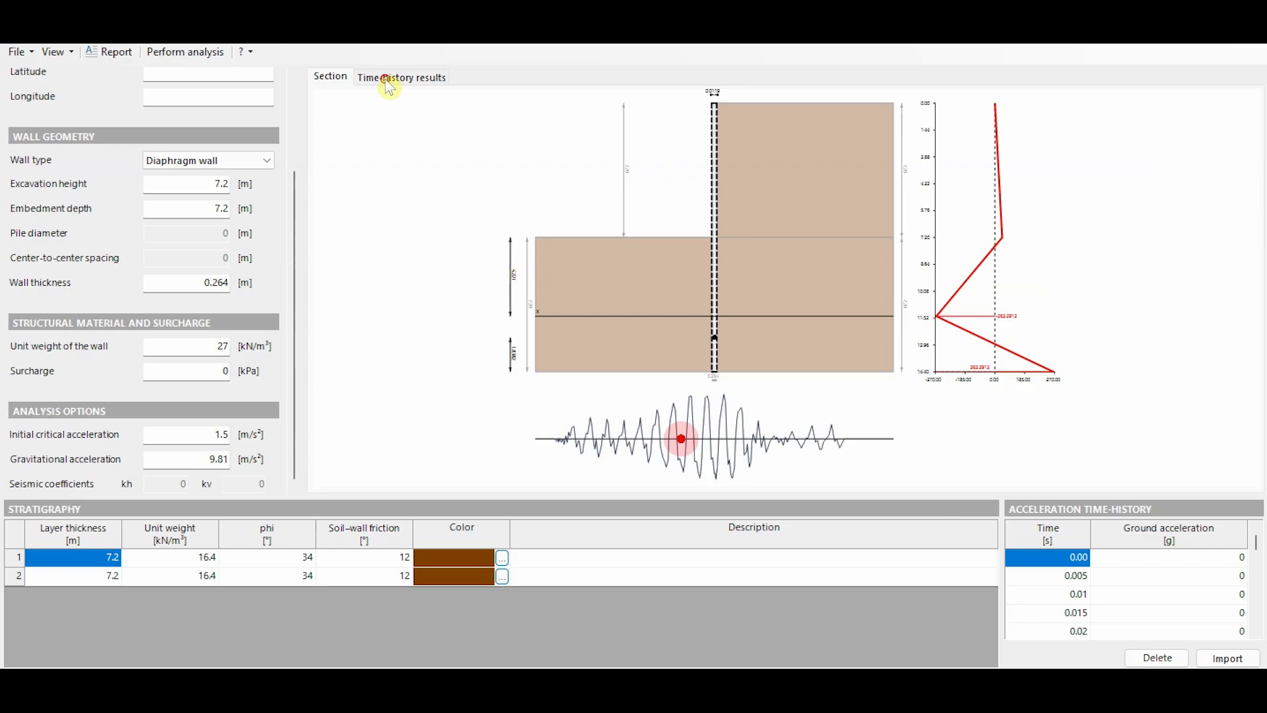
Step: Show the Time-history results with Displacement as the graphic type
click(390, 79)
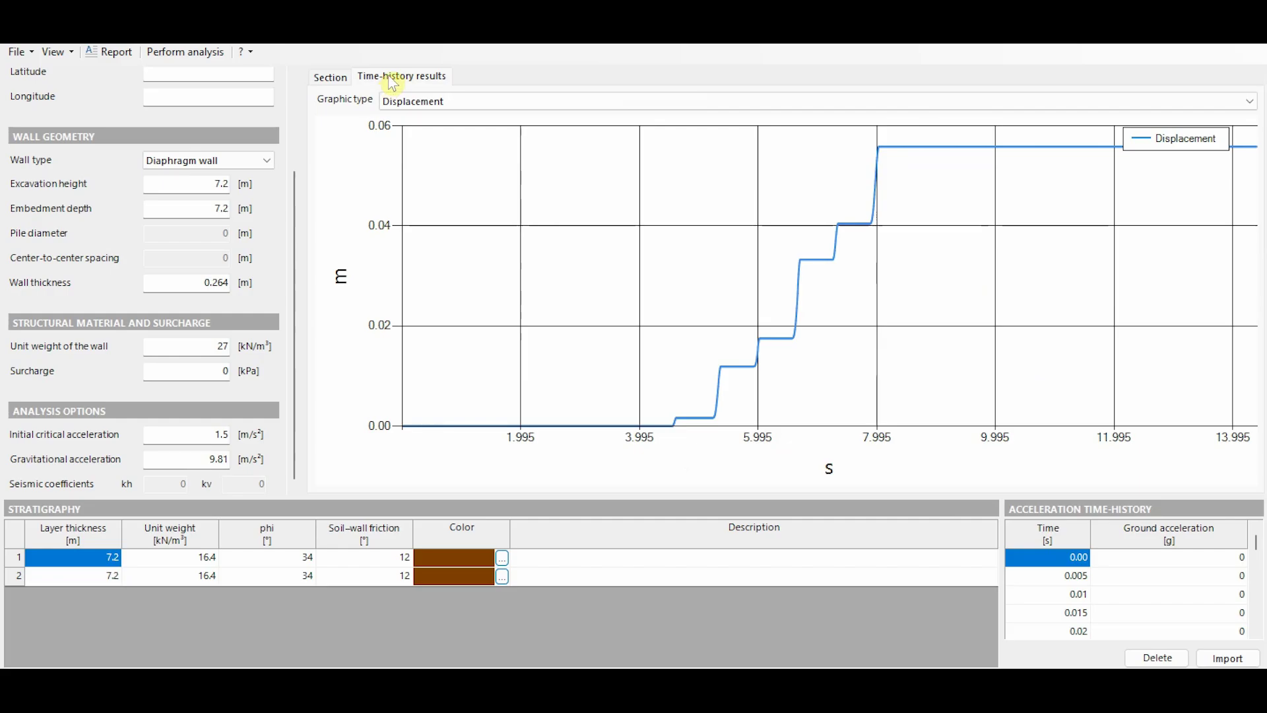
click(518, 100)
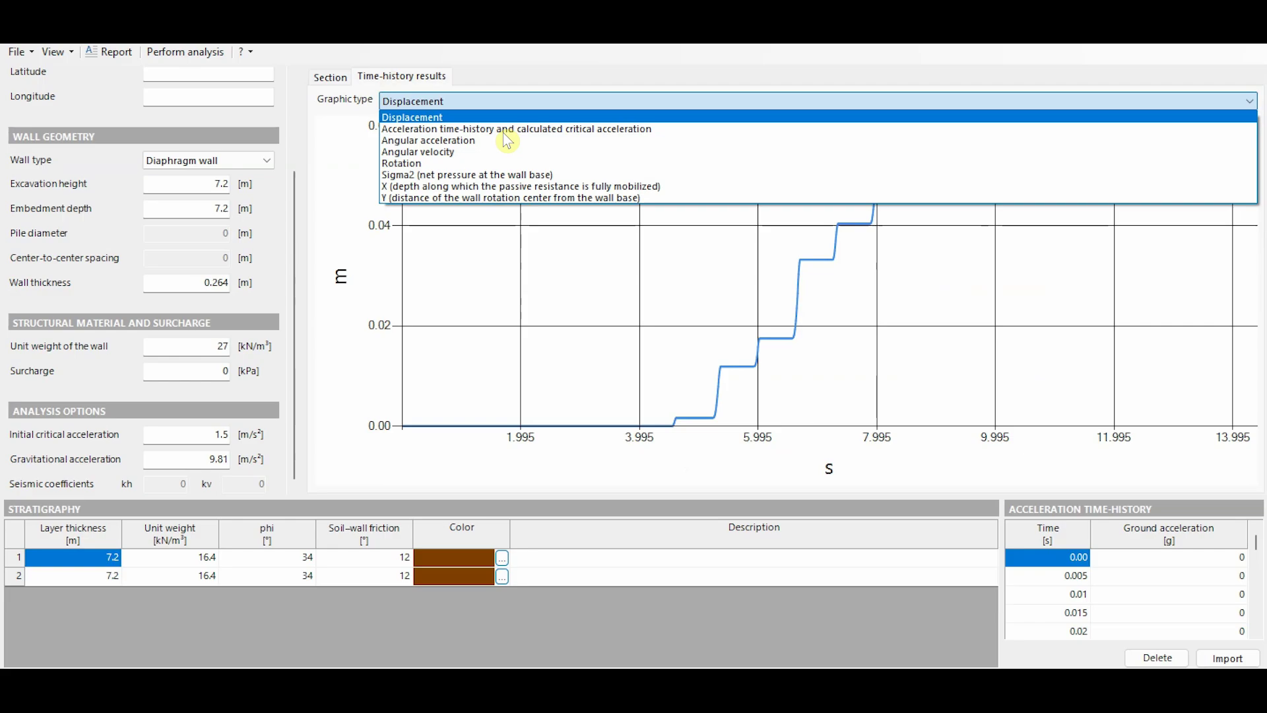
click(504, 116)
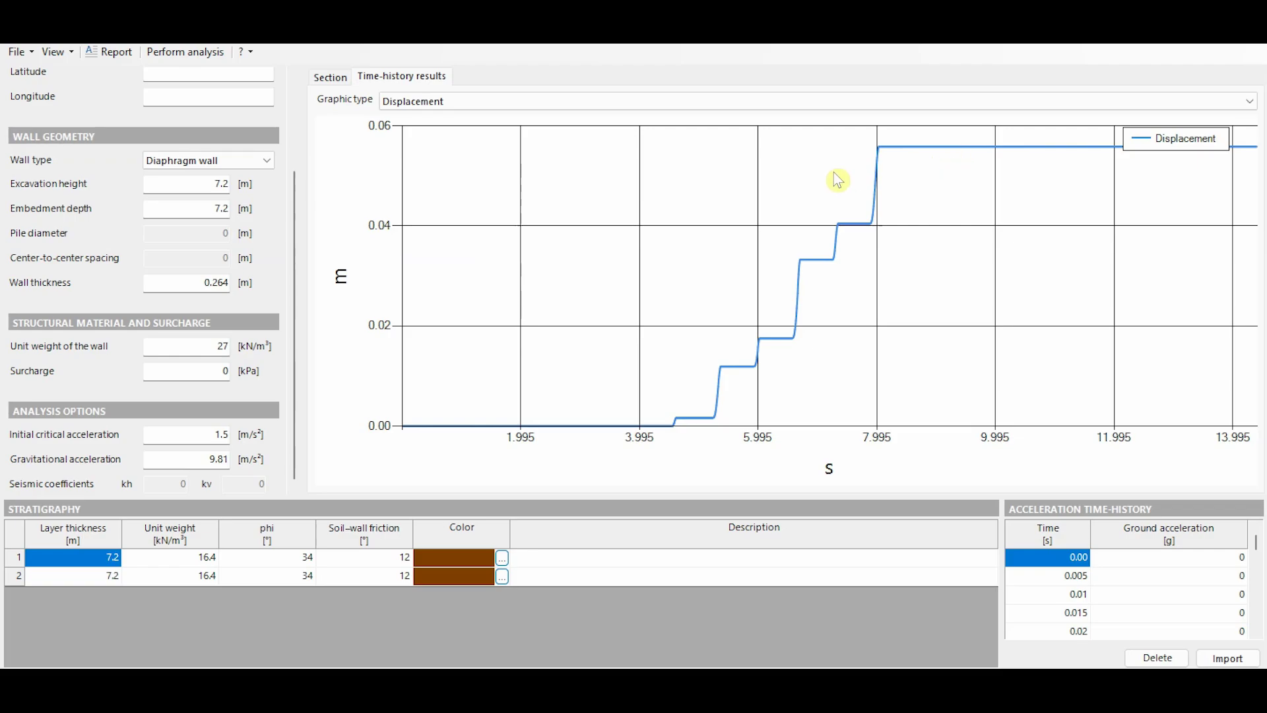
Step: Compare the computed displacement with the measured MZ EQ2 displacement file, then close the comparison
right_click(688, 189)
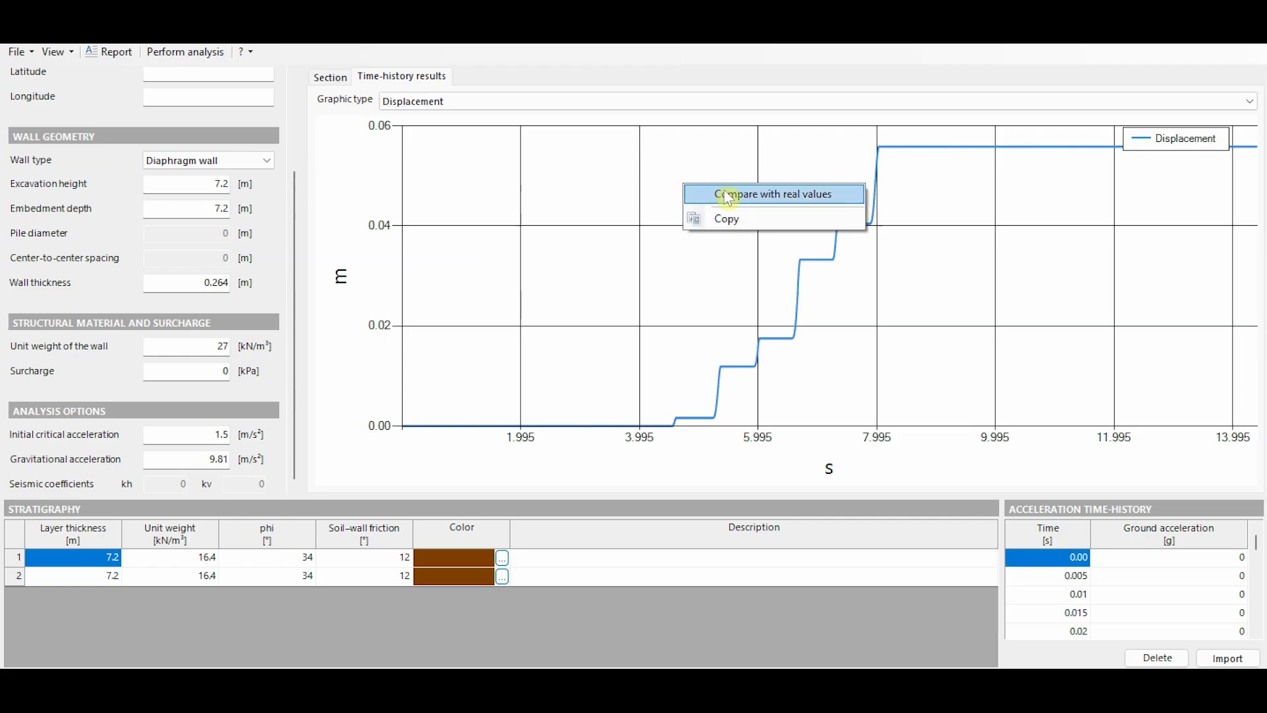
click(768, 195)
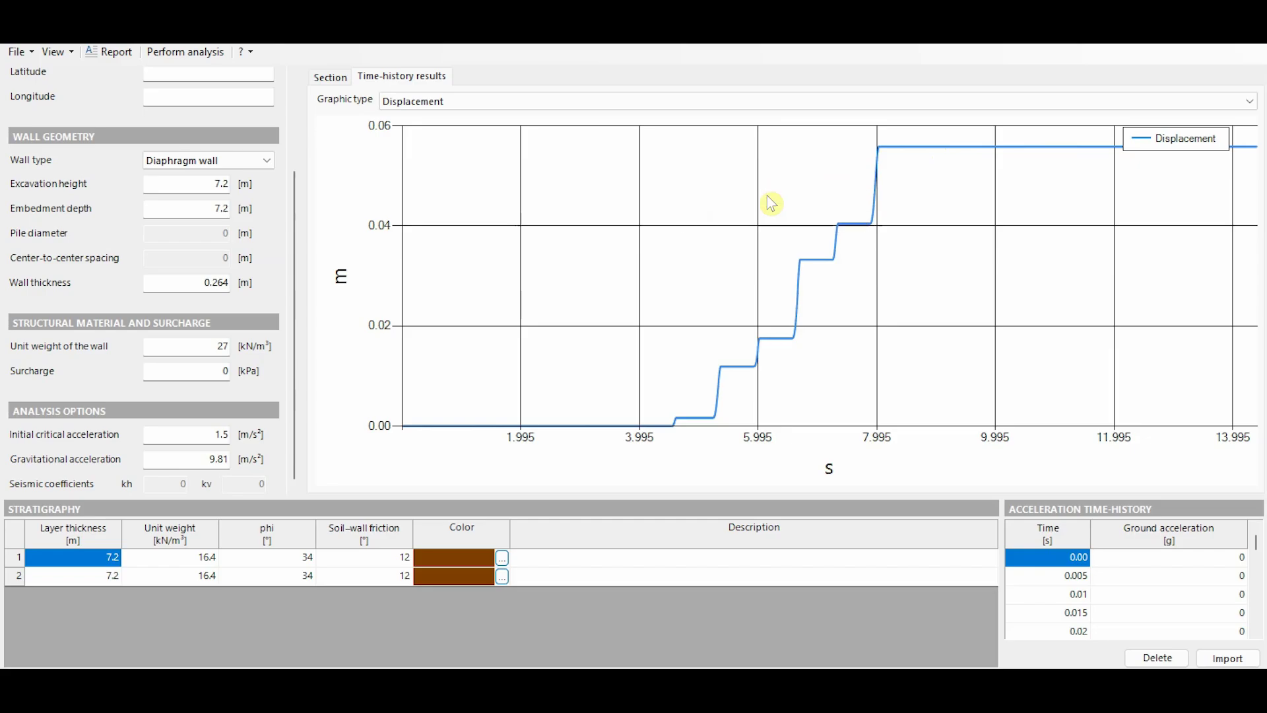
click(951, 179)
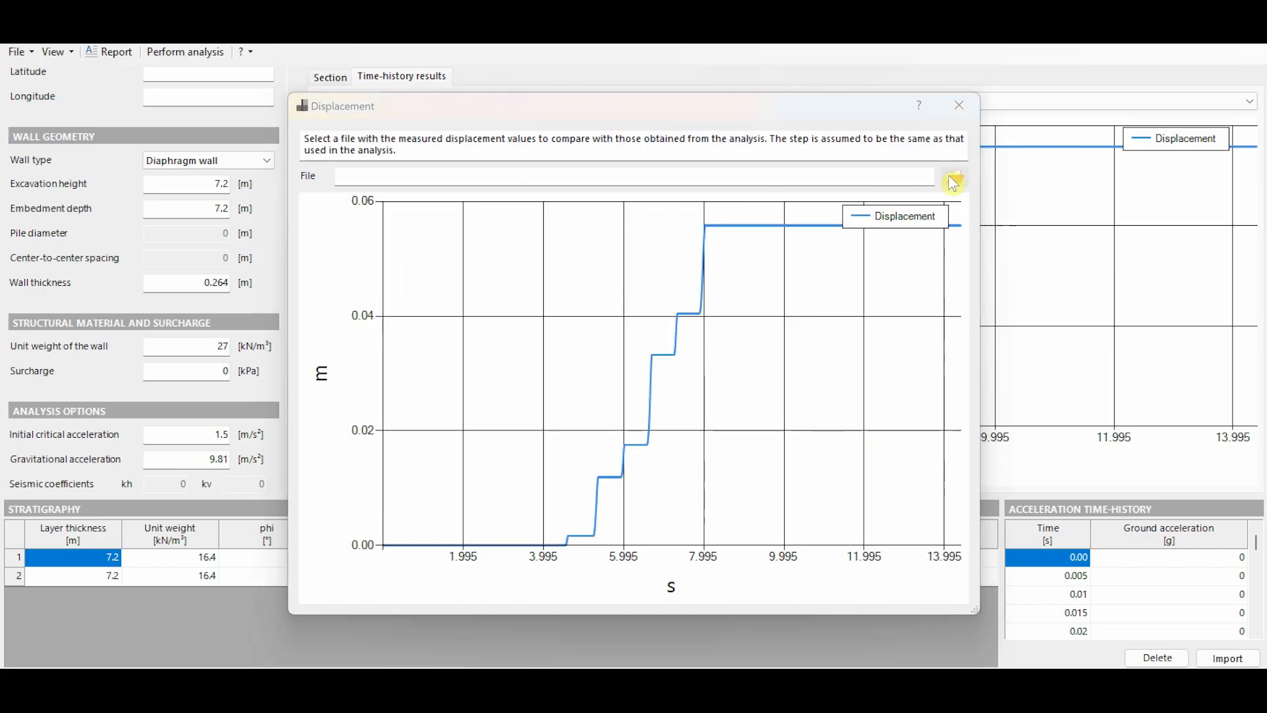
click(546, 264)
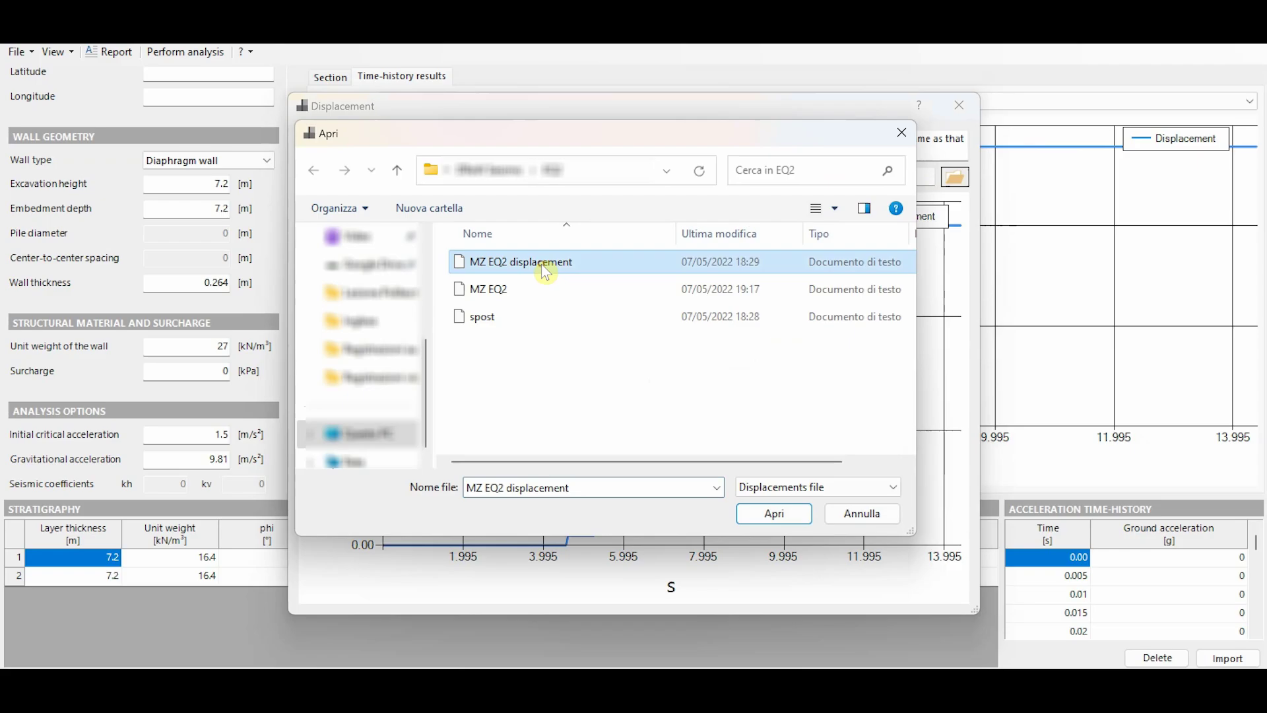
click(782, 518)
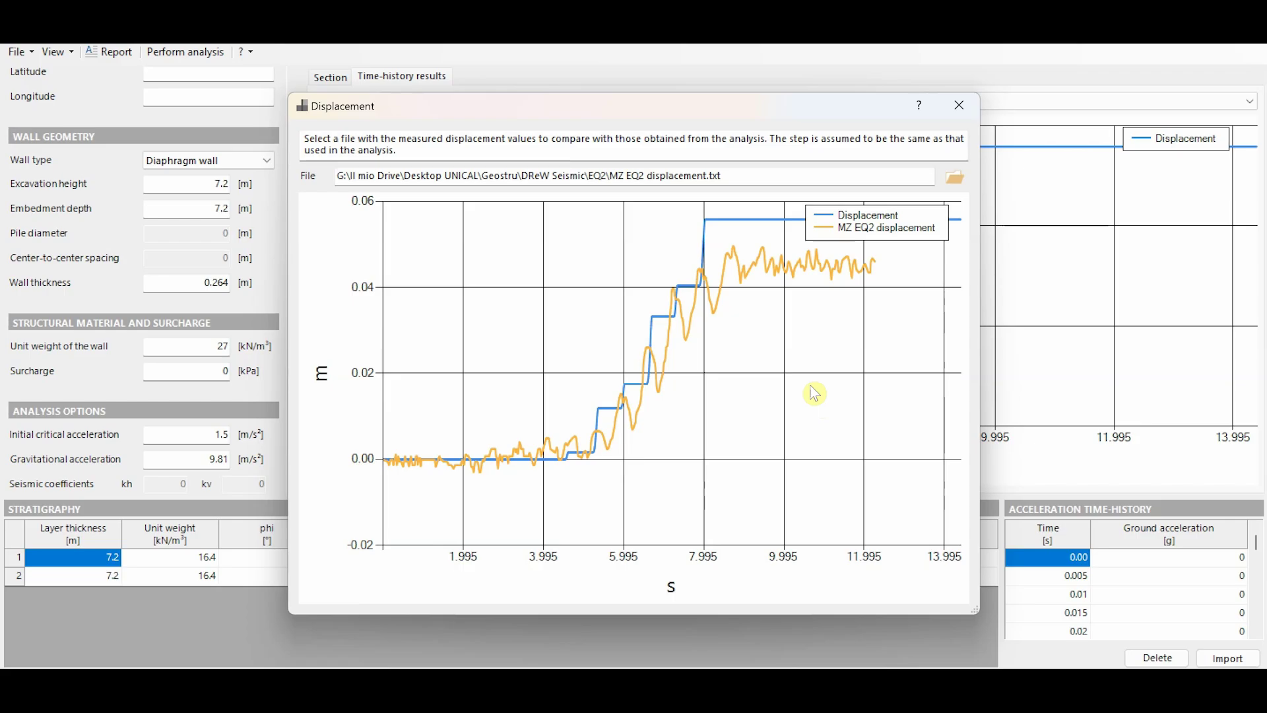
click(960, 106)
Step: Switch the Graphic type to Acceleration time-history and calculated critical acceleration
click(631, 100)
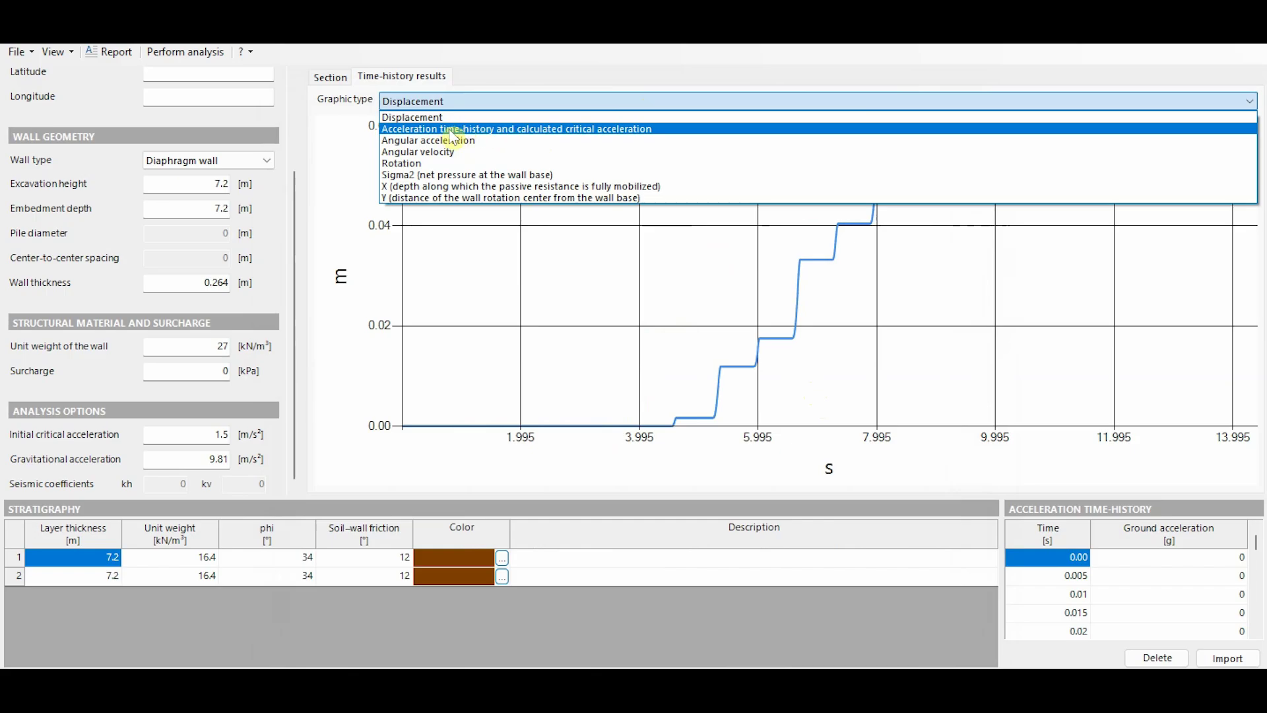
click(647, 129)
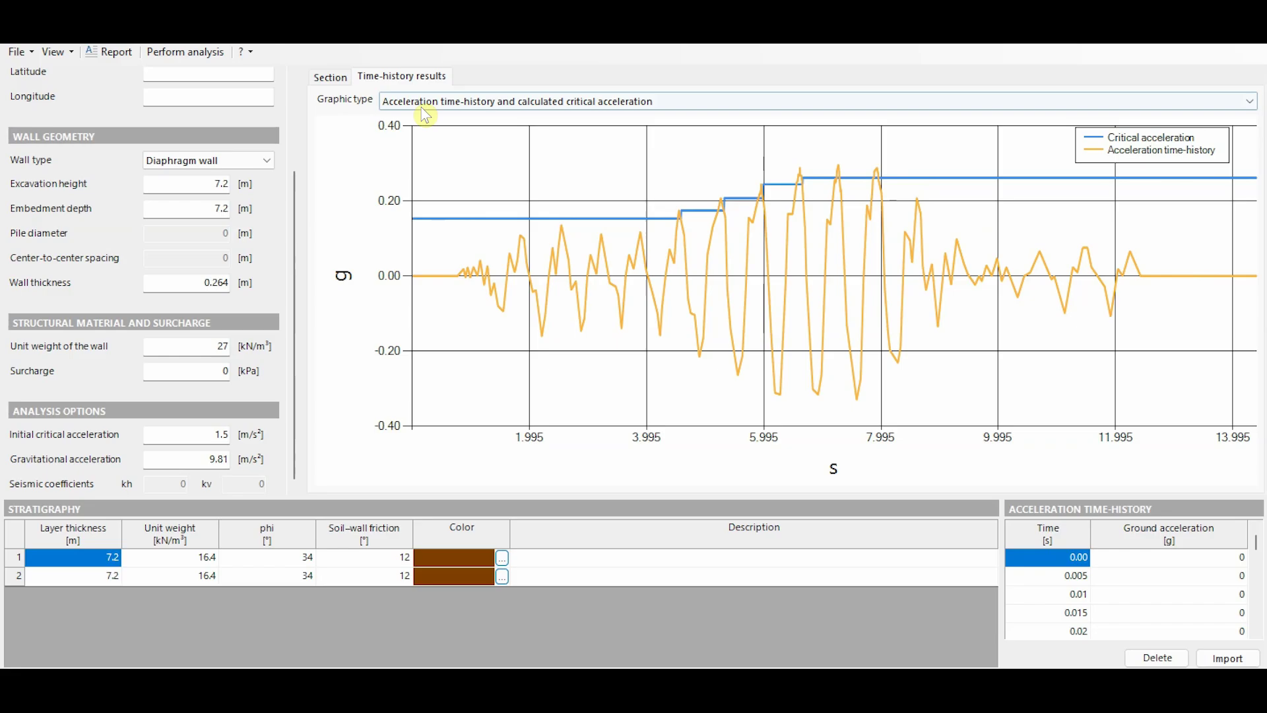
Step: Save the Excel report into the Inglese folder under DReW Seismic
click(112, 53)
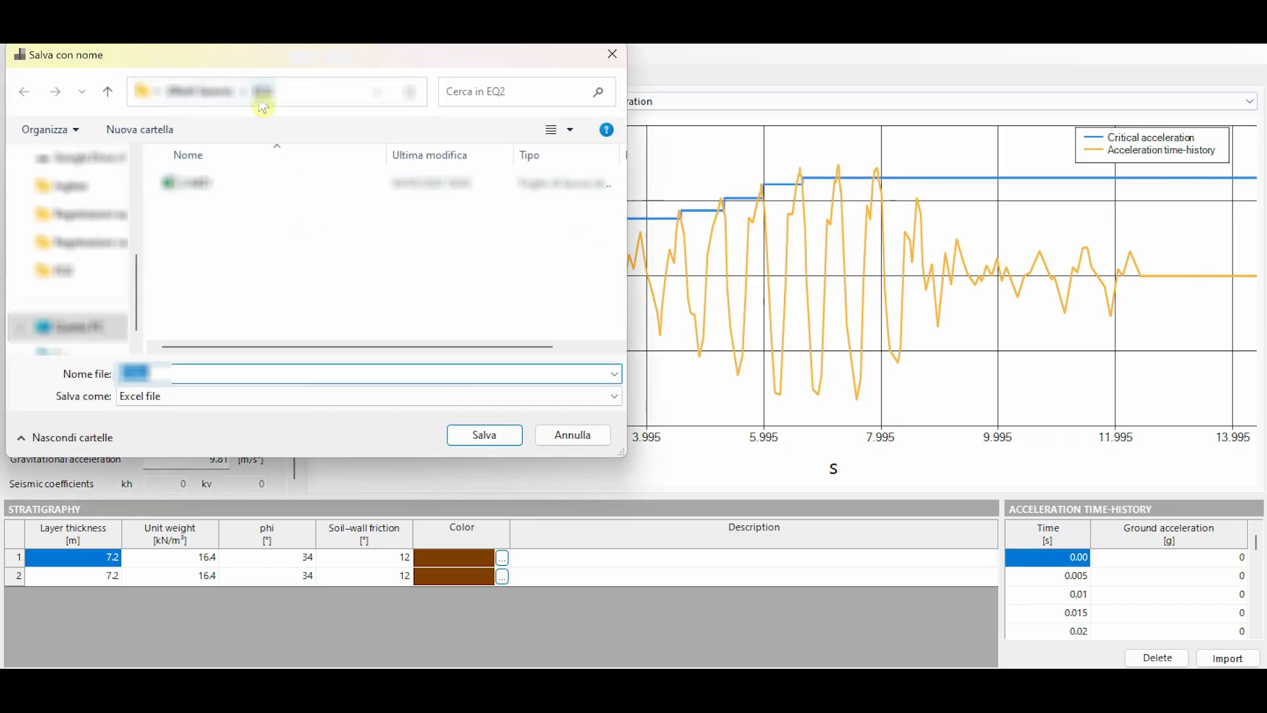
click(238, 96)
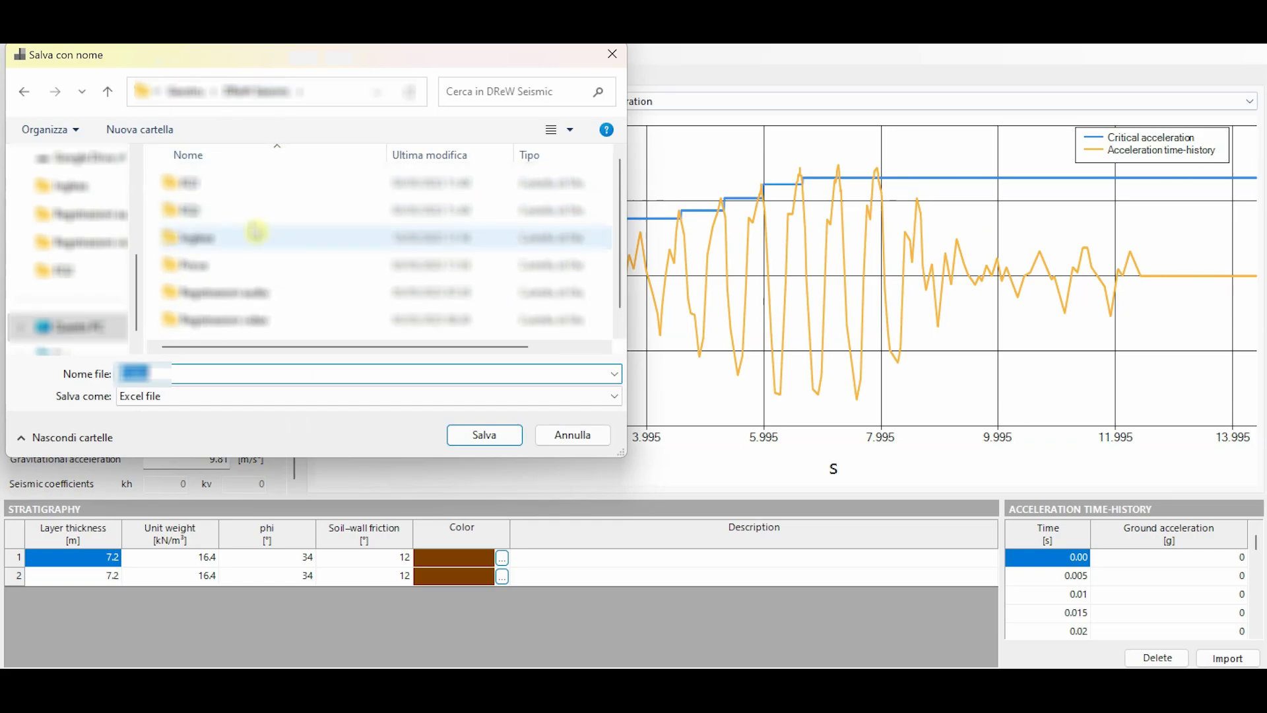
double_click(249, 239)
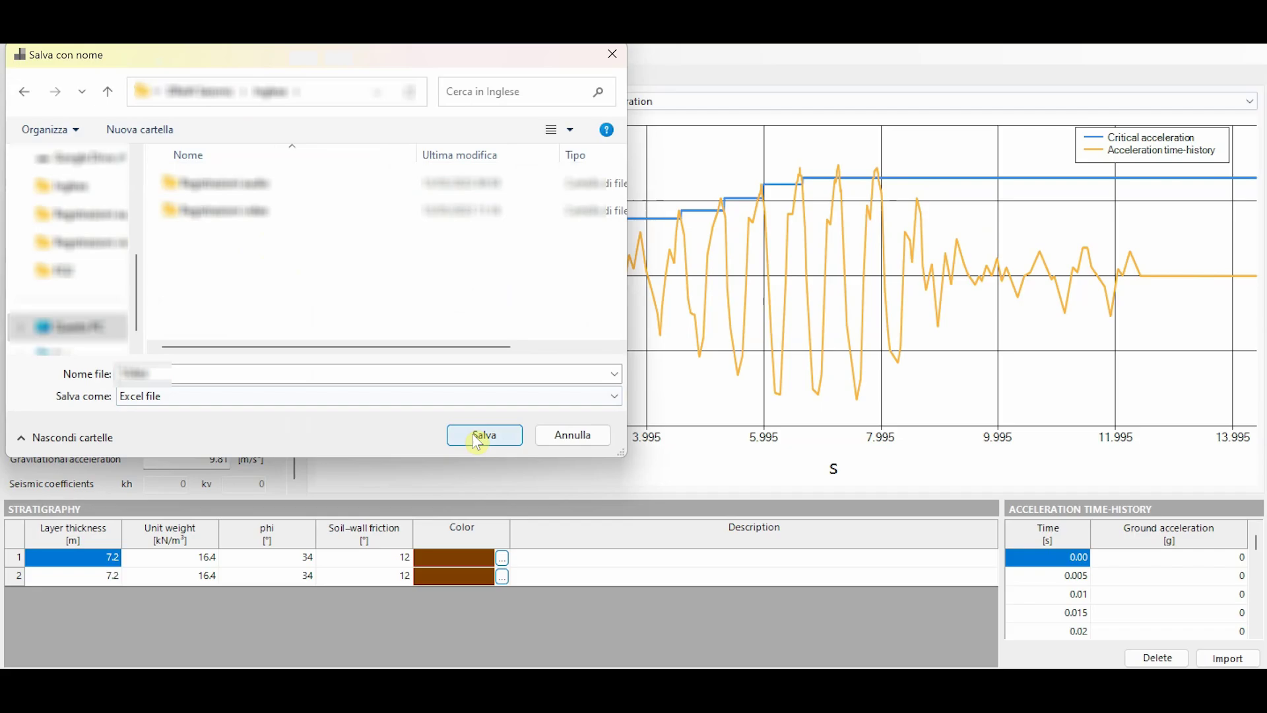
click(465, 433)
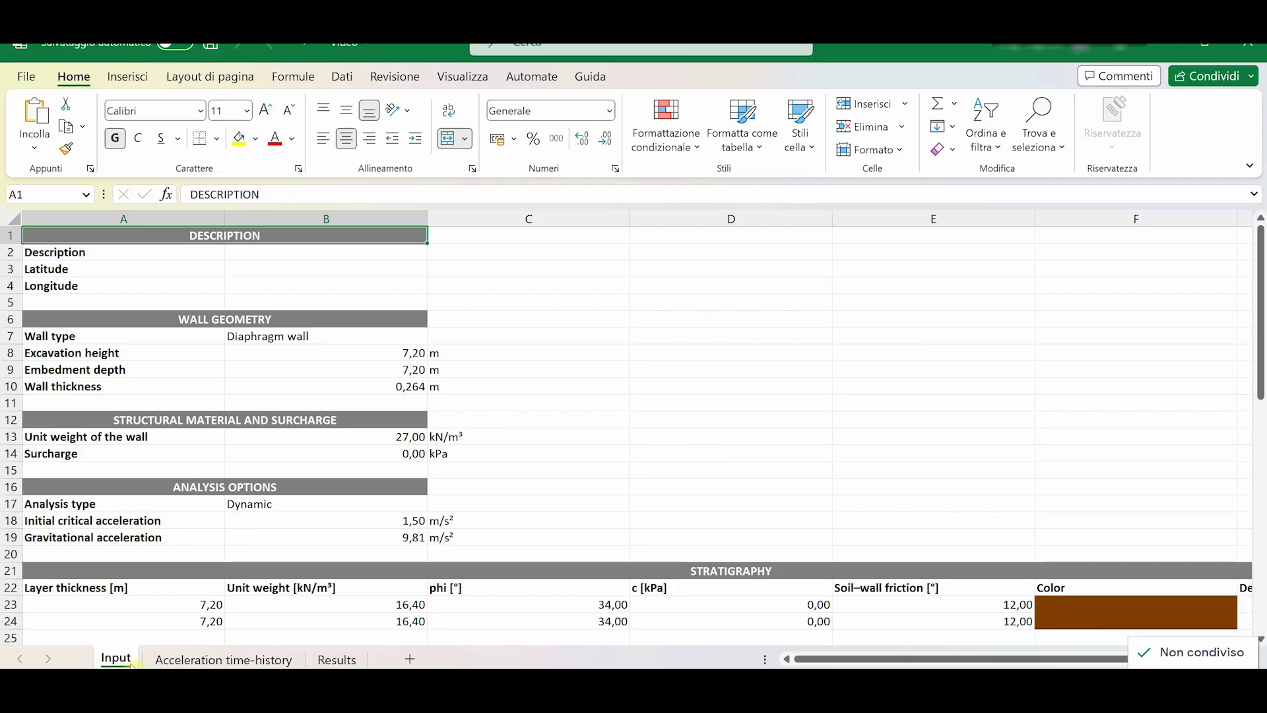
Step: Look over the Input and Acceleration time-history sheets of the Excel report
scroll(297, 426, down, 8)
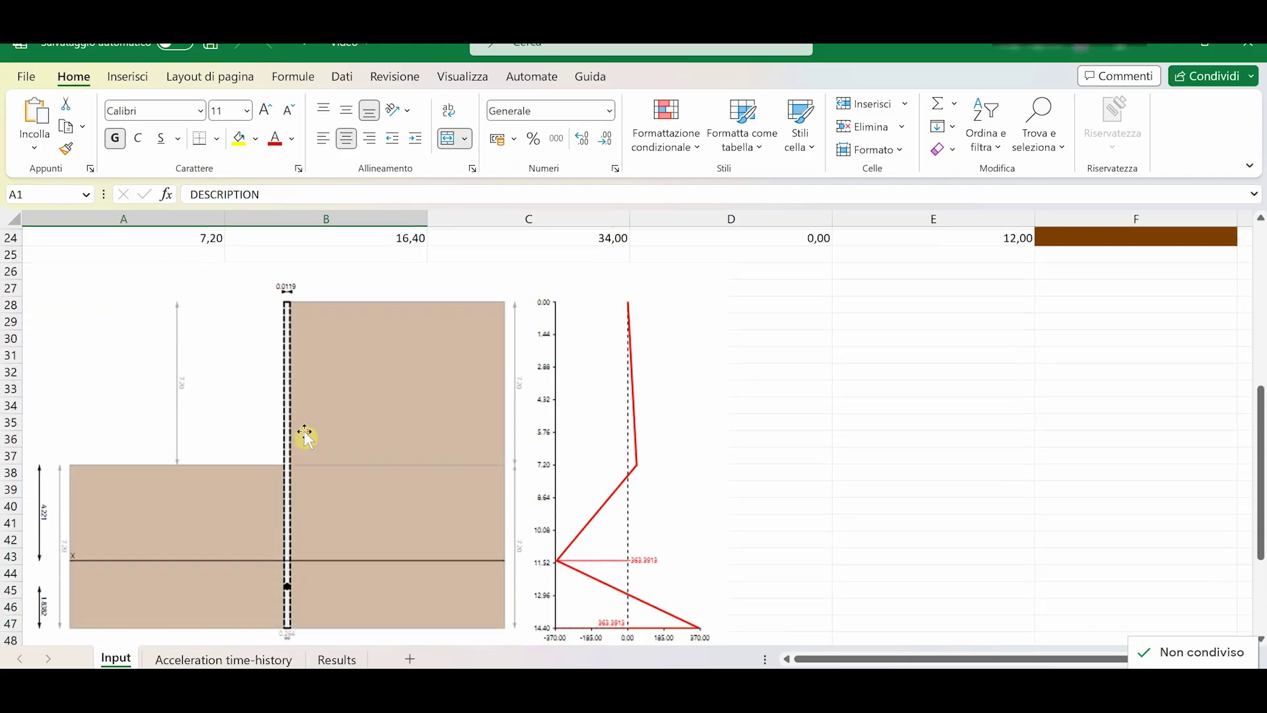
scroll(305, 436, up, 8)
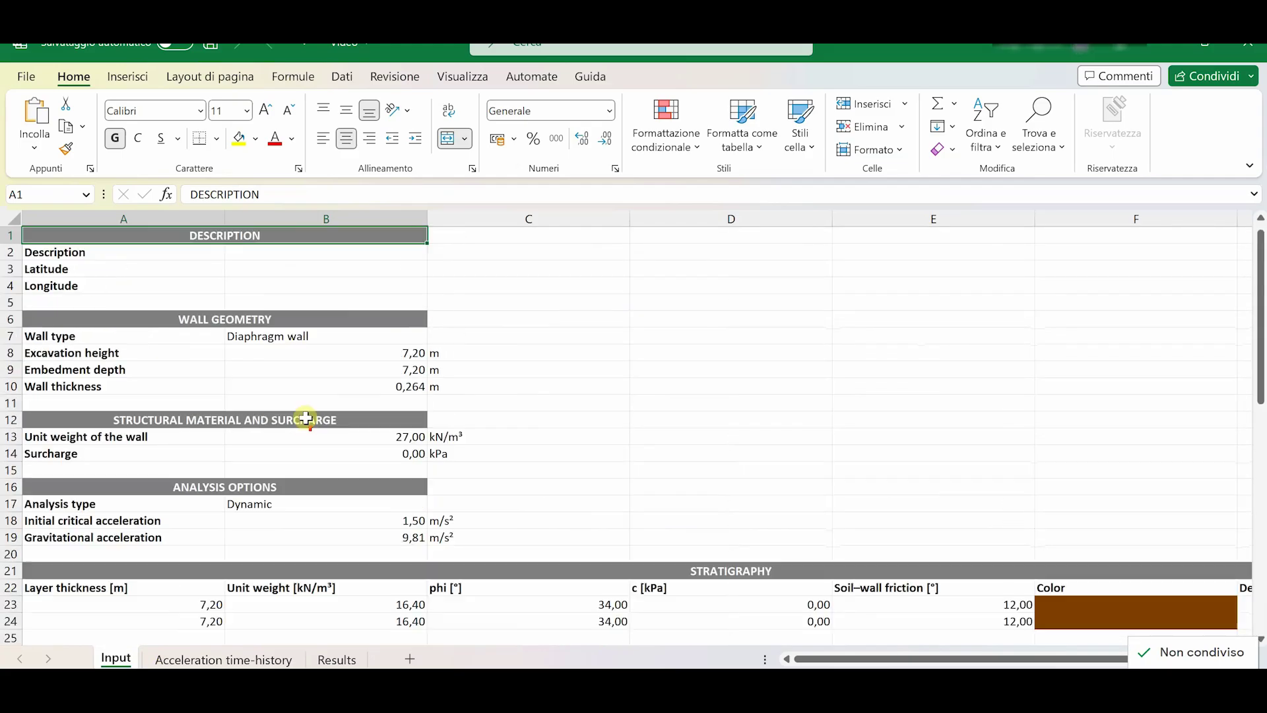
click(198, 658)
scroll(93, 368, down, 1)
scroll(130, 385, up, 1)
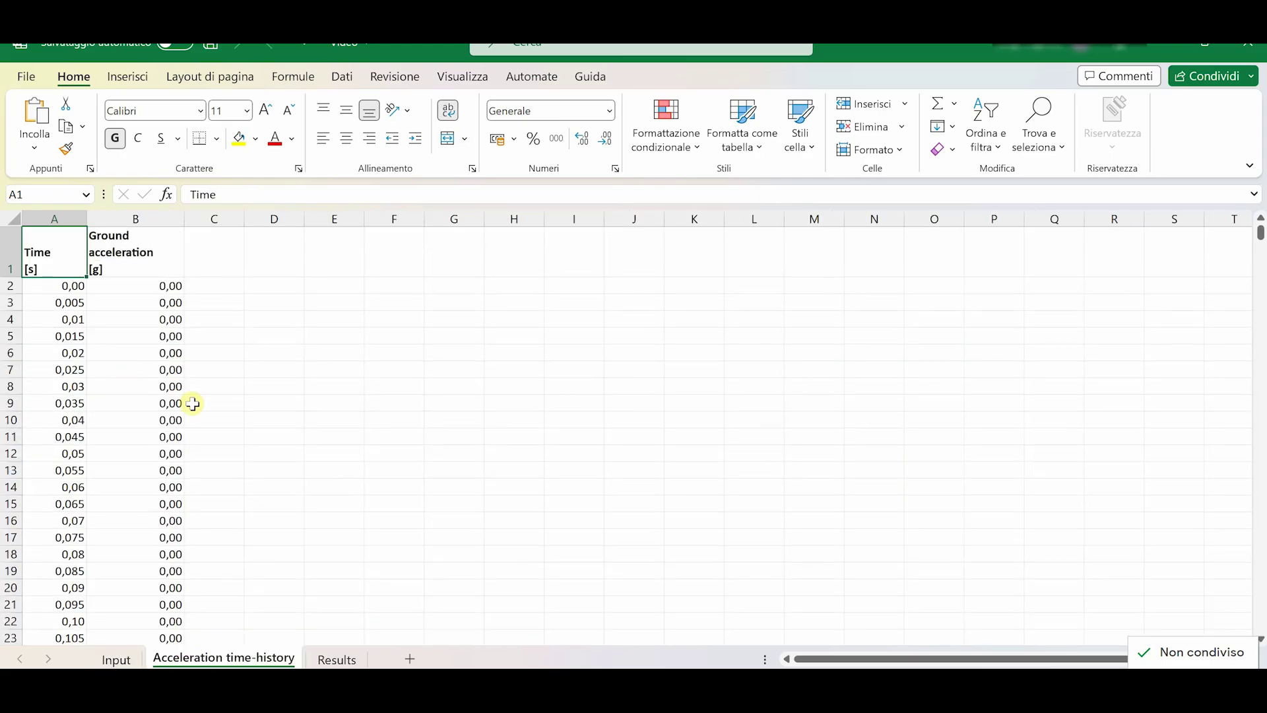
Step: Review the Results sheet, then minimize Excel to get back to Drew Seismic
click(327, 660)
scroll(330, 402, down, 9)
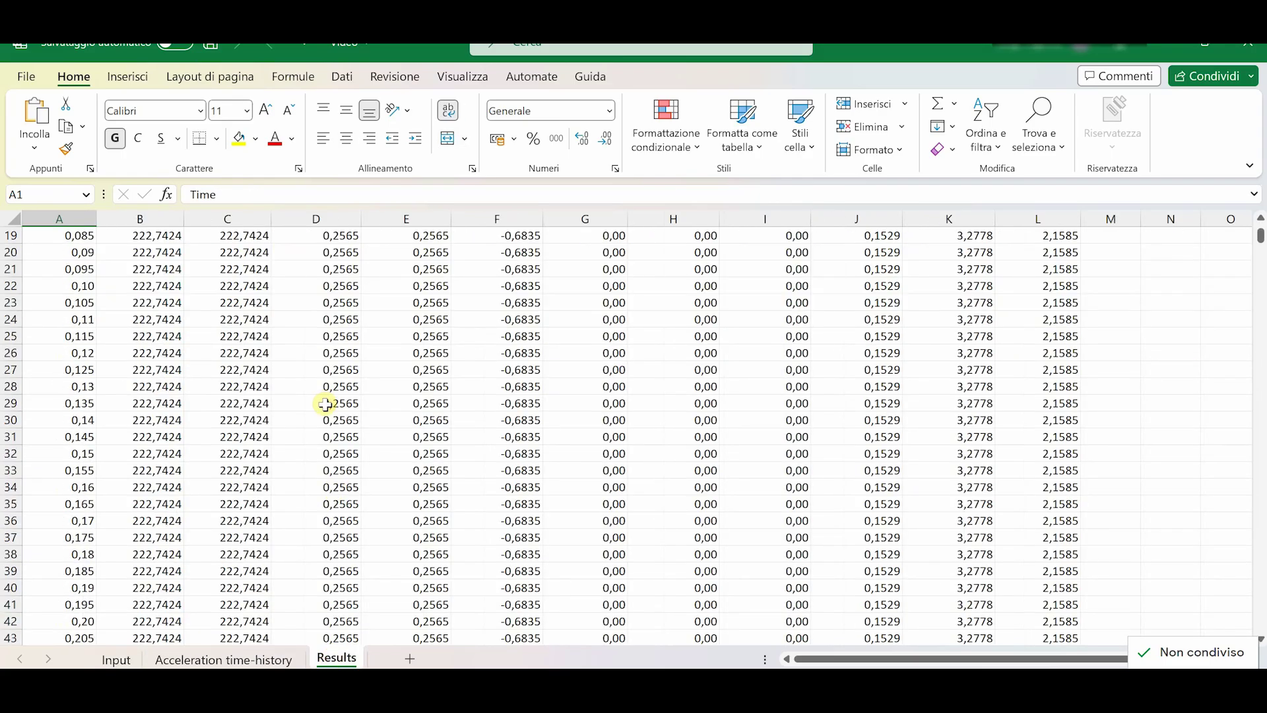
scroll(327, 404, up, 9)
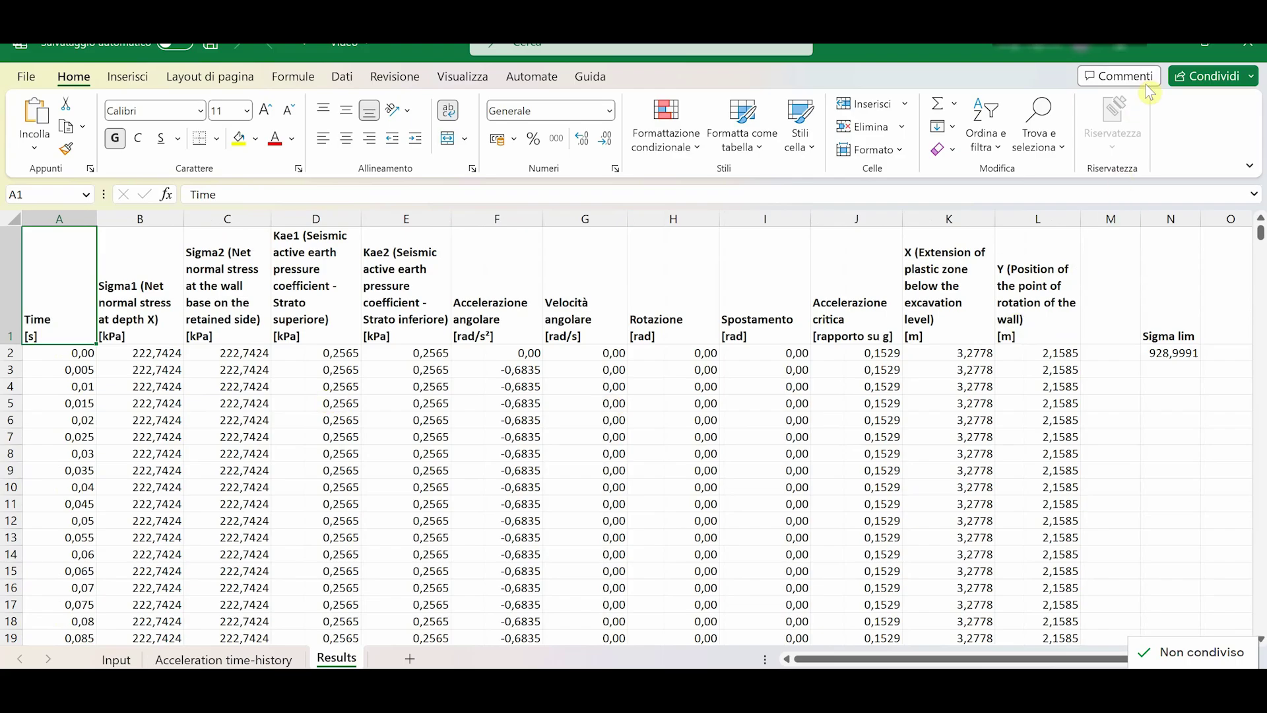
click(1162, 45)
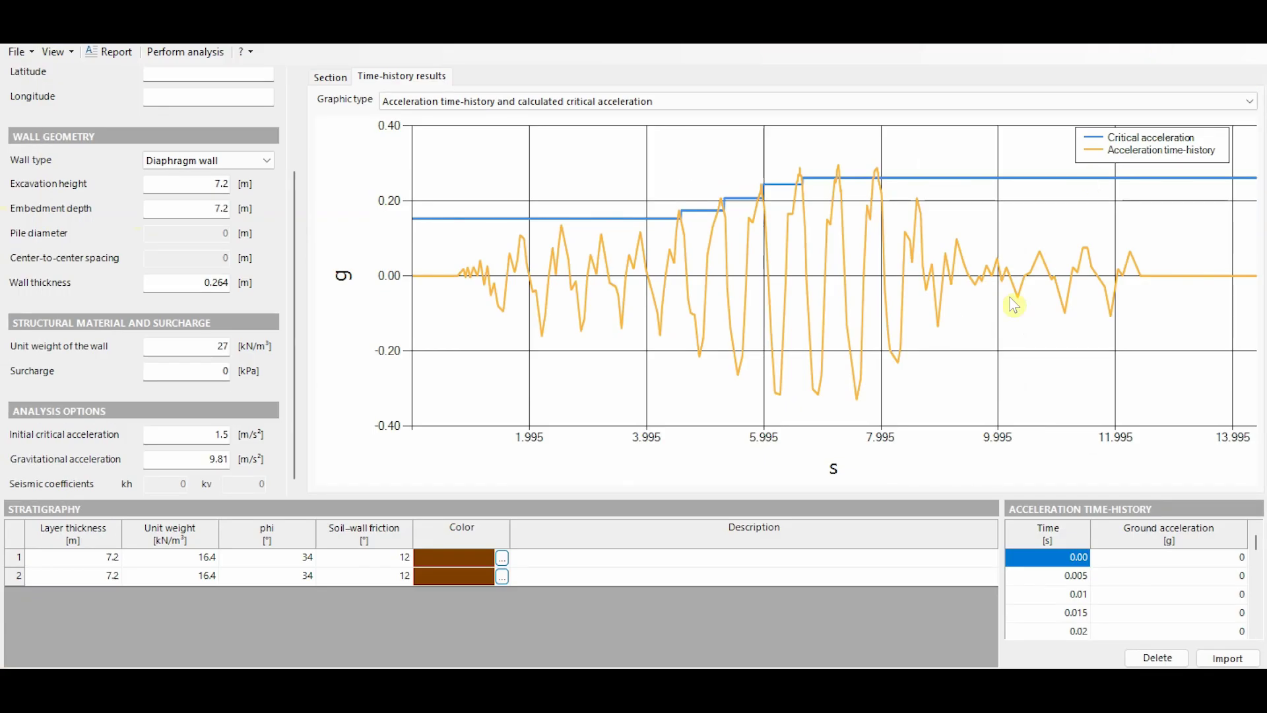